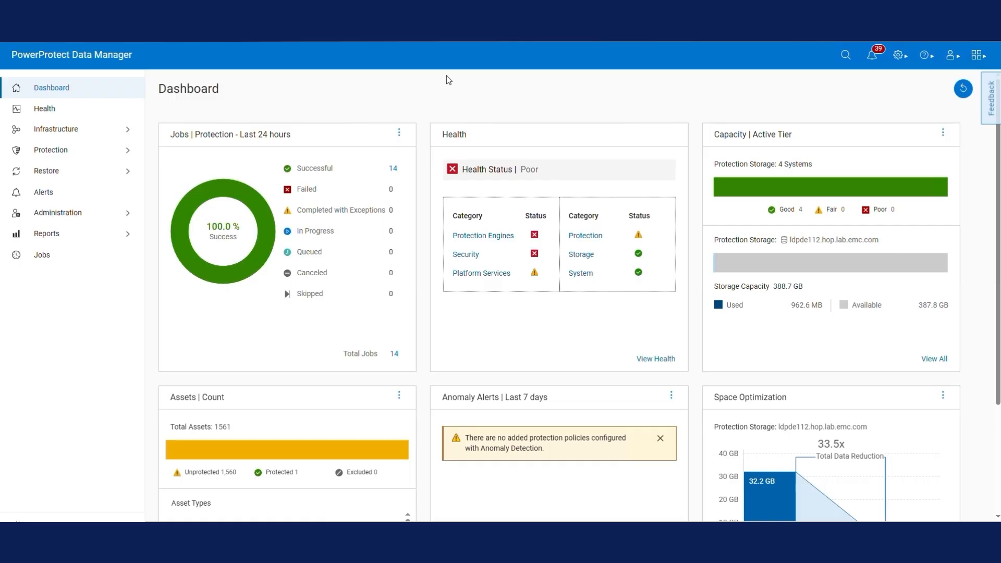
Open the asset jobs of the PowerMax Block storage group Demo_SG_3_Volumes from the restore assets
{"action": "left_click", "coordinate": [85, 176]}
{"action": "left_click", "coordinate": [81, 192]}
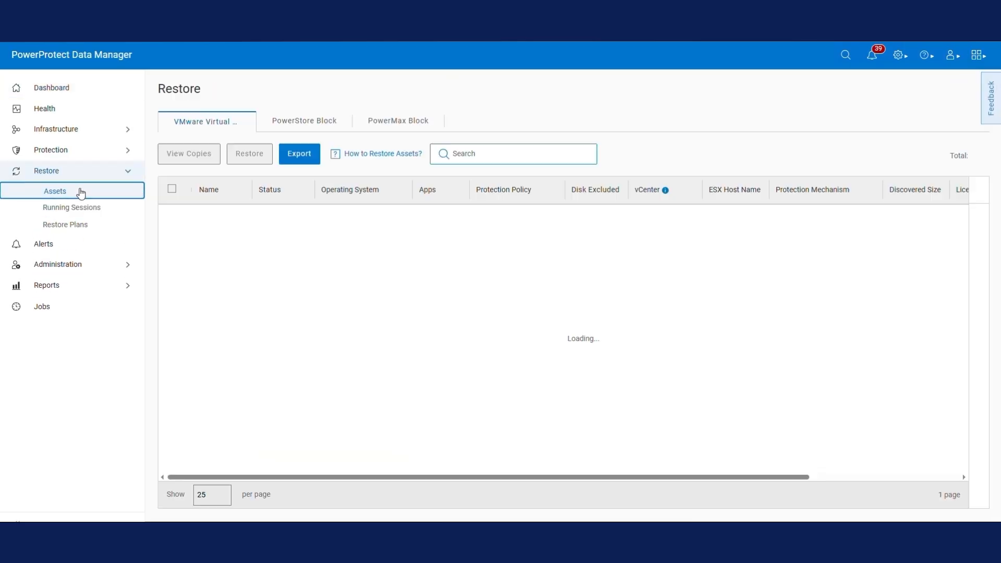
{"action": "left_click", "coordinate": [380, 121]}
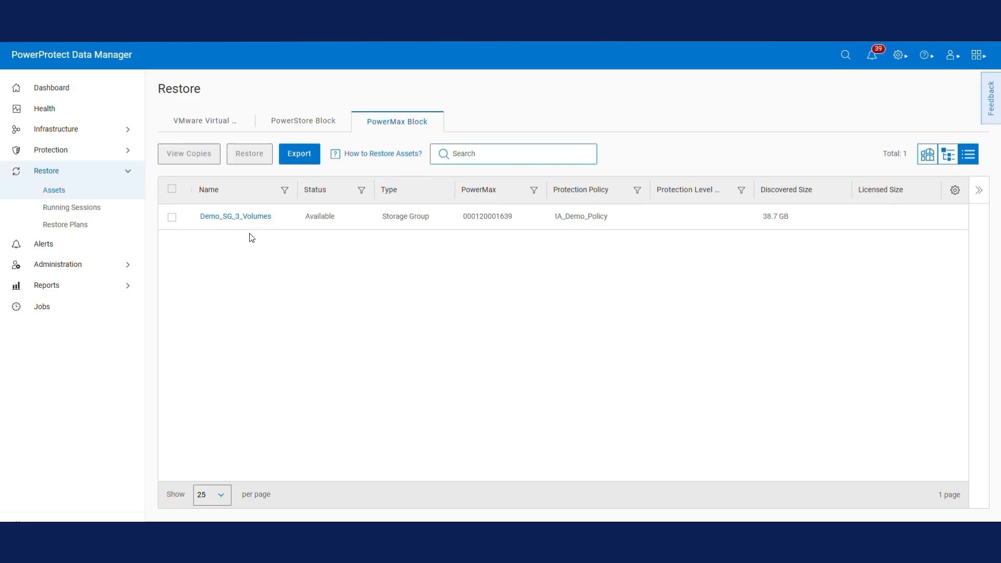
{"action": "left_click", "coordinate": [246, 217]}
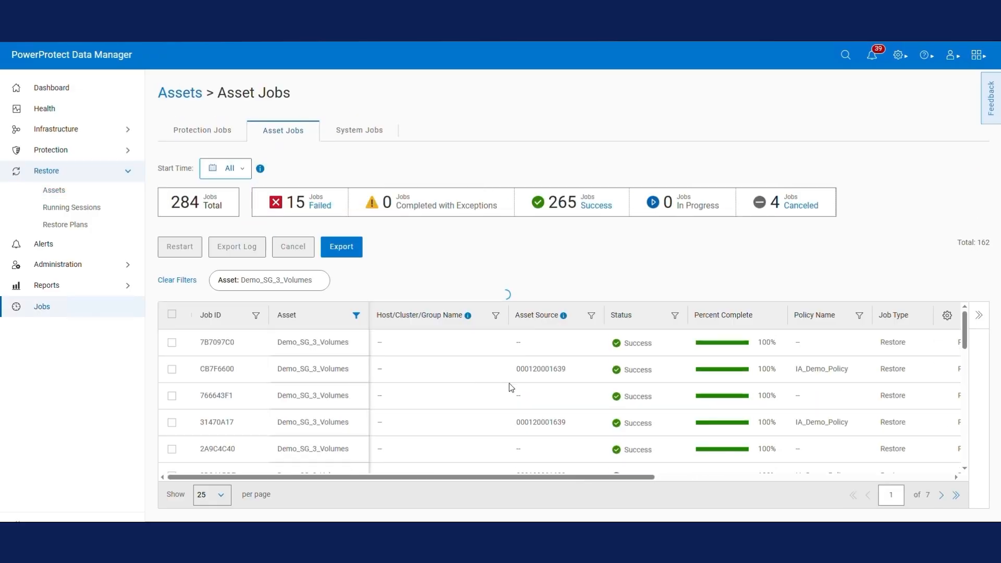
Examine the step log, details and summary of backup job F12B7BBE, highlighting the volume IDs in the summary
{"action": "scroll", "coordinate": [522, 389], "scroll_direction": "down", "scroll_amount": 4}
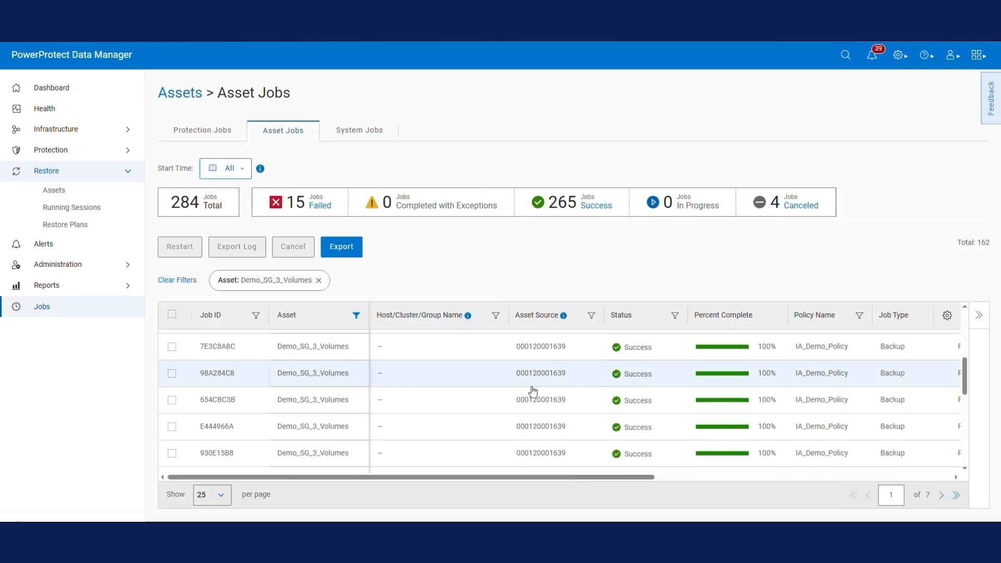
{"action": "scroll", "coordinate": [532, 392], "scroll_direction": "up", "scroll_amount": 2}
{"action": "left_click", "coordinate": [306, 372]}
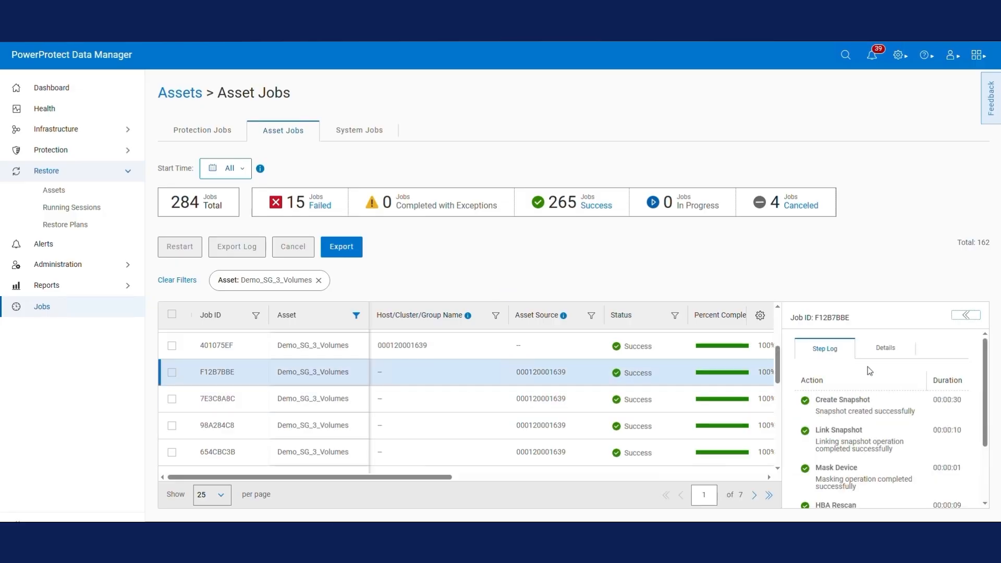
{"action": "scroll", "coordinate": [870, 427], "scroll_direction": "down", "scroll_amount": 2}
{"action": "scroll", "coordinate": [882, 351], "scroll_direction": "up", "scroll_amount": 2}
{"action": "left_click", "coordinate": [885, 347]}
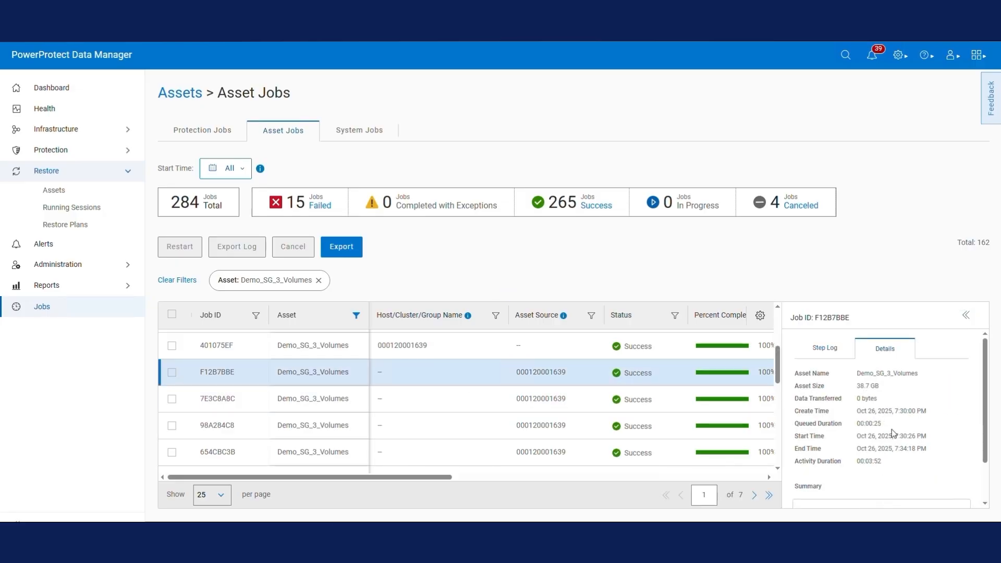
{"action": "scroll", "coordinate": [894, 431], "scroll_direction": "down", "scroll_amount": 2}
{"action": "left_click_drag", "start_coordinate": [801, 489], "coordinate": [907, 487]}
{"action": "left_click", "coordinate": [908, 487]}
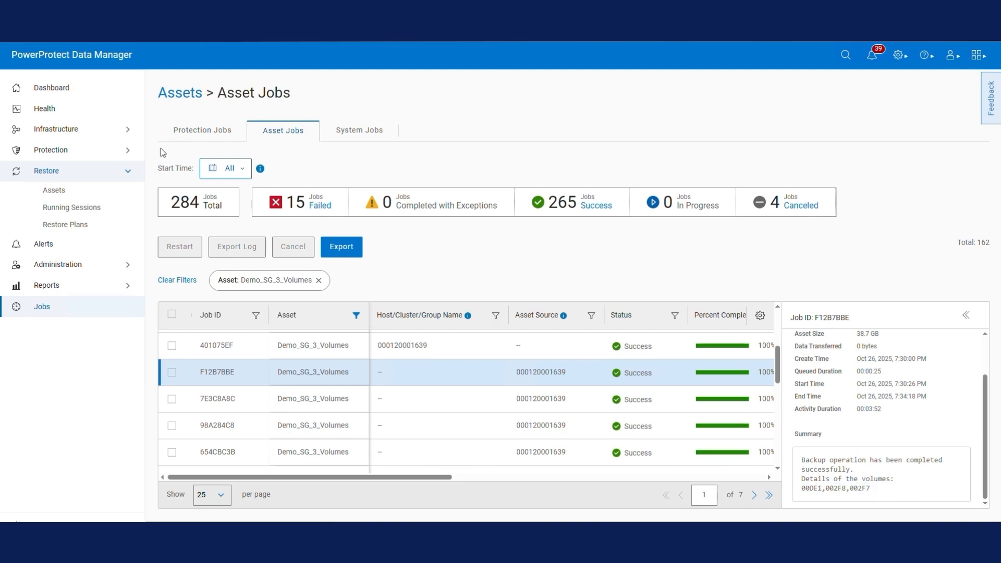
Set up a PowerMax Block restore of Demo_SG_3_Volumes from the Oct 26, 2025, 7:30:56 PM copy with Instant Access as the scope
{"action": "left_click", "coordinate": [100, 192]}
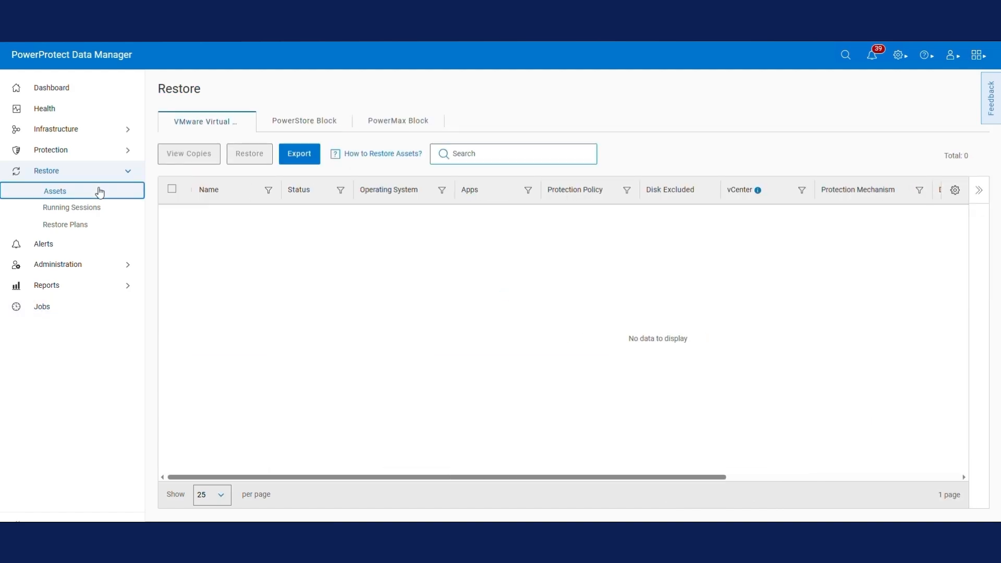
{"action": "left_click", "coordinate": [398, 121]}
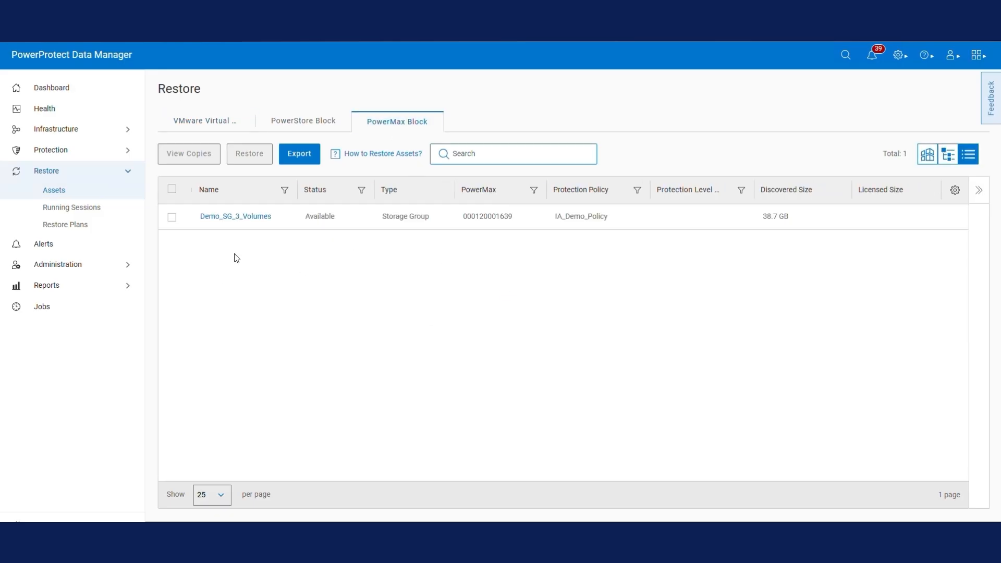
{"action": "left_click", "coordinate": [171, 217]}
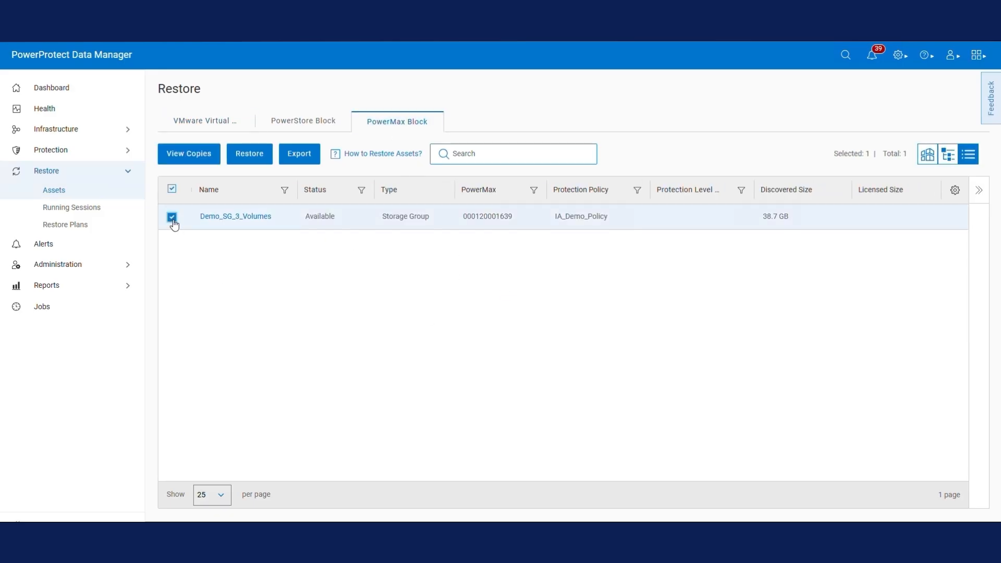
{"action": "left_click", "coordinate": [251, 154]}
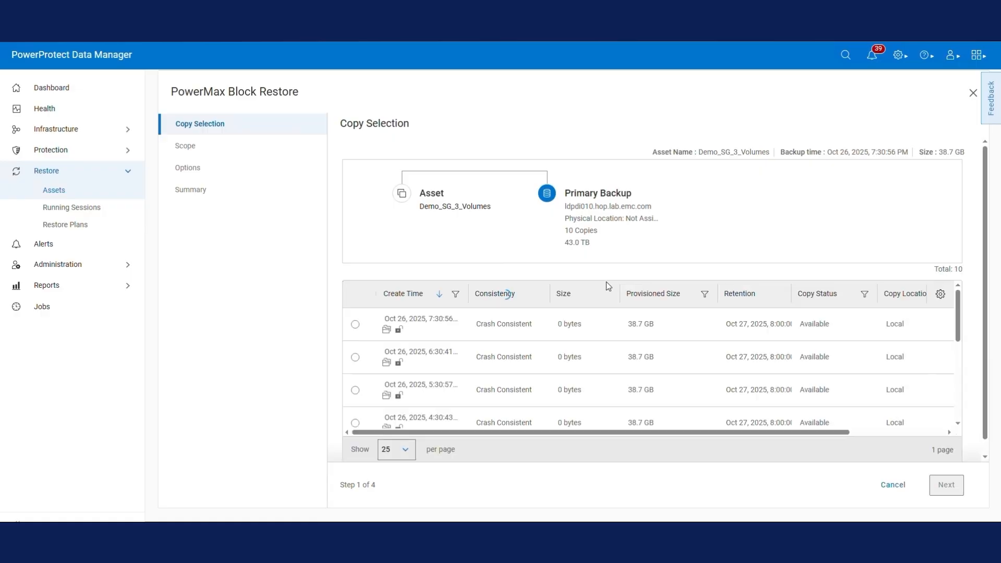
{"action": "left_click", "coordinate": [355, 325]}
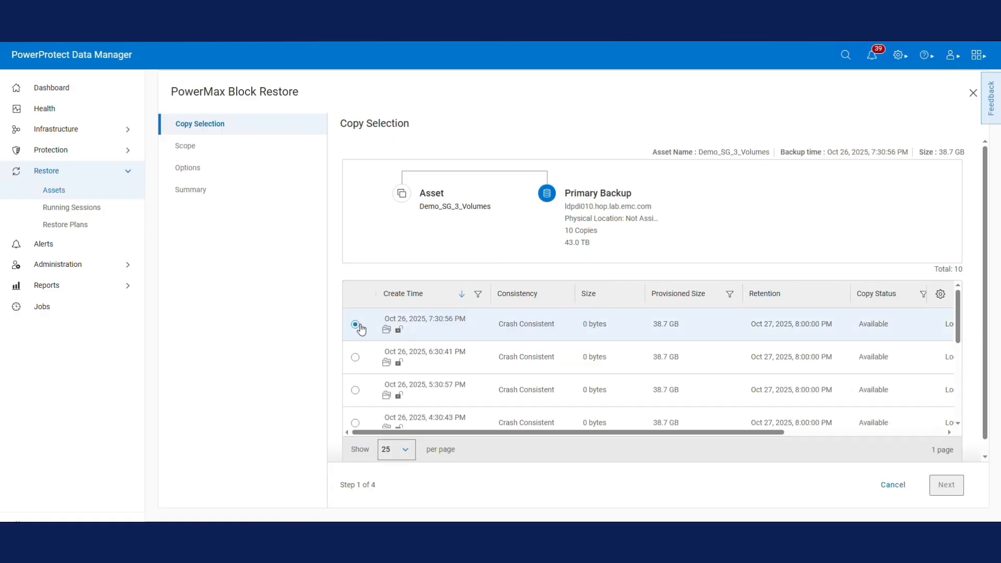
{"action": "left_click", "coordinate": [946, 485]}
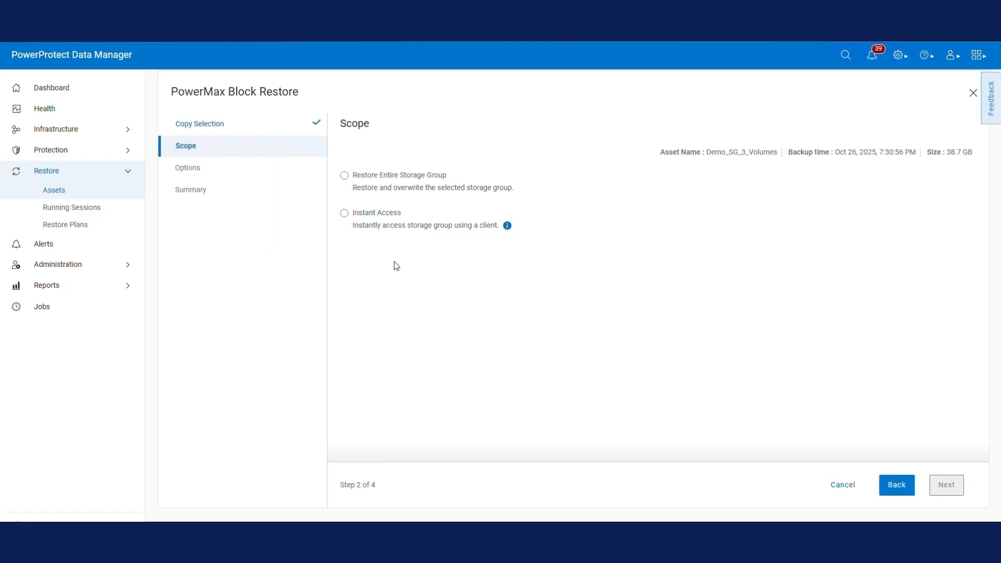
{"action": "left_click", "coordinate": [345, 214]}
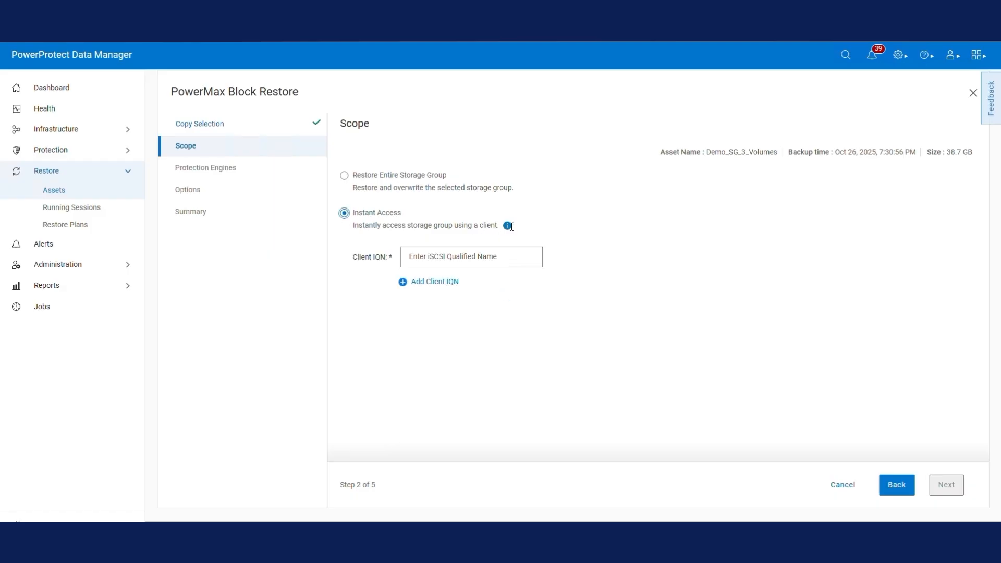
{"action": "mouse_move", "coordinate": [508, 227]}
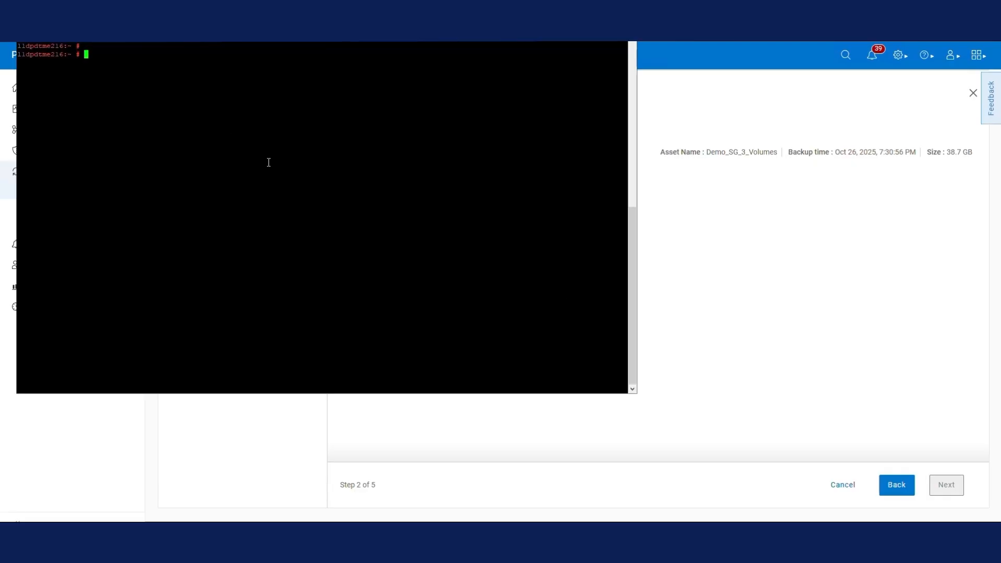
Switch to the PuTTY session of the Linux client and display its /etc/os-release file
{"action": "left_click_drag", "start_coordinate": [293, 36], "coordinate": [324, 87]}
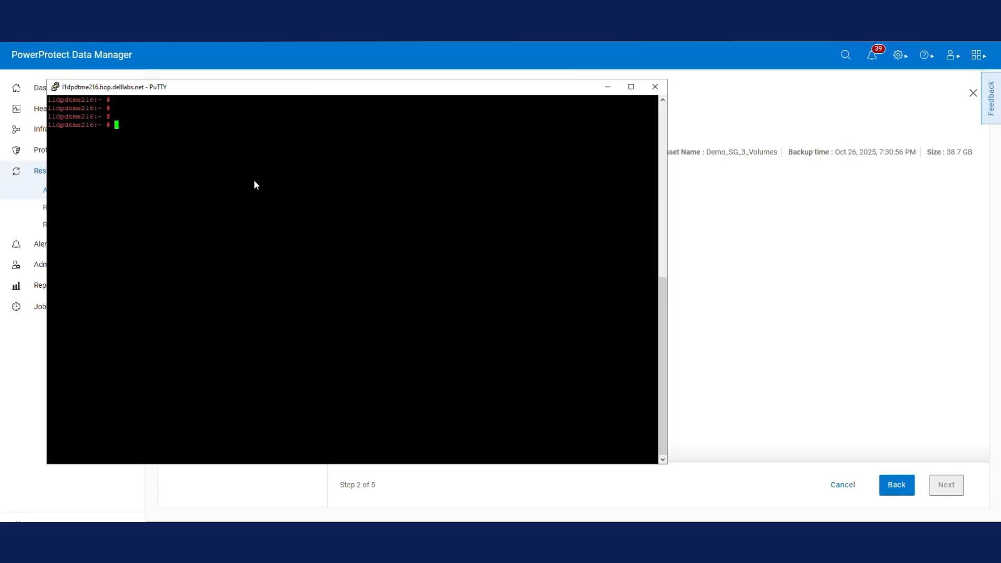
{"action": "type", "text": "cat /etc/os-release"}
{"action": "key", "text": "Return"}
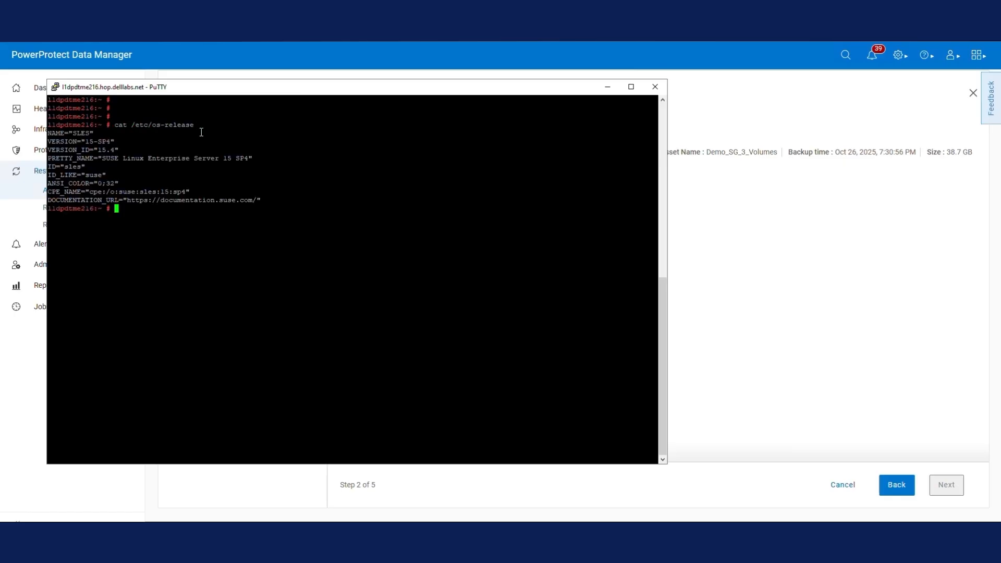
Display the contents of /etc/iscsi/initiatorname.iscsi in the terminal
{"action": "key", "text": "Return"}
{"action": "key", "text": "Return"}
{"action": "type", "text": "cat /etc/"}
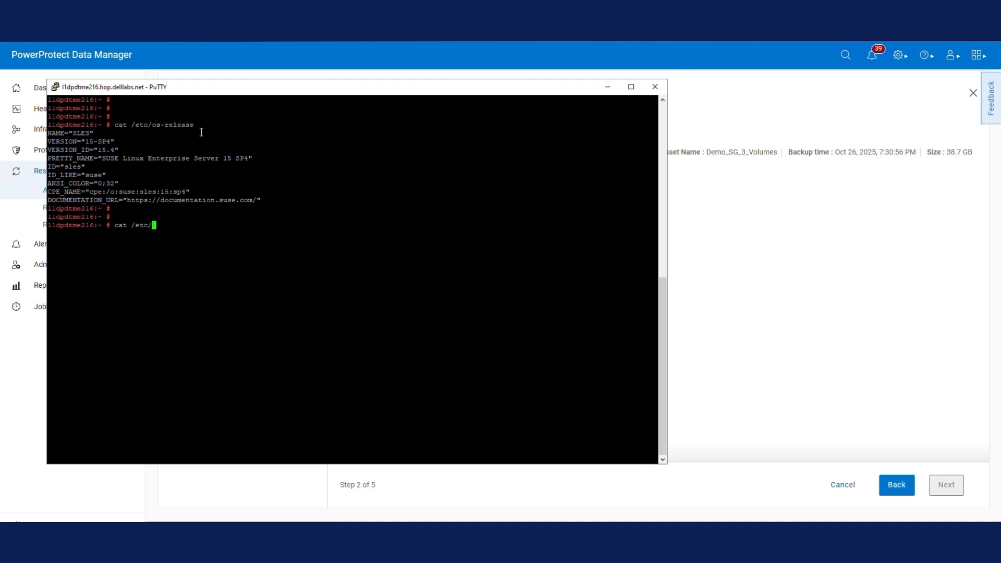
{"action": "type", "text": "iscsi/i"}
{"action": "key", "text": "Tab"}
{"action": "key", "text": "Return"}
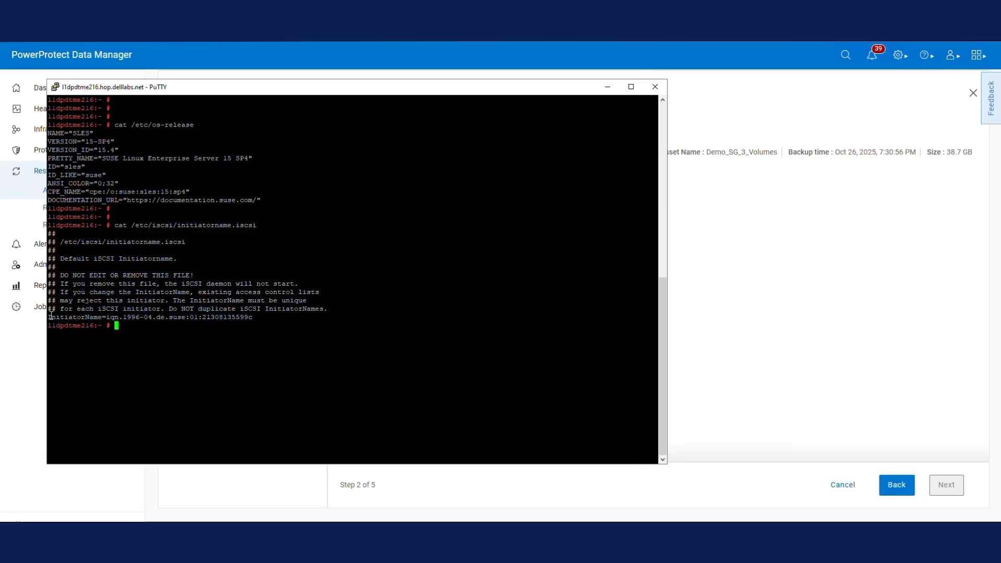
{"action": "left_click_drag", "start_coordinate": [51, 317], "coordinate": [254, 318]}
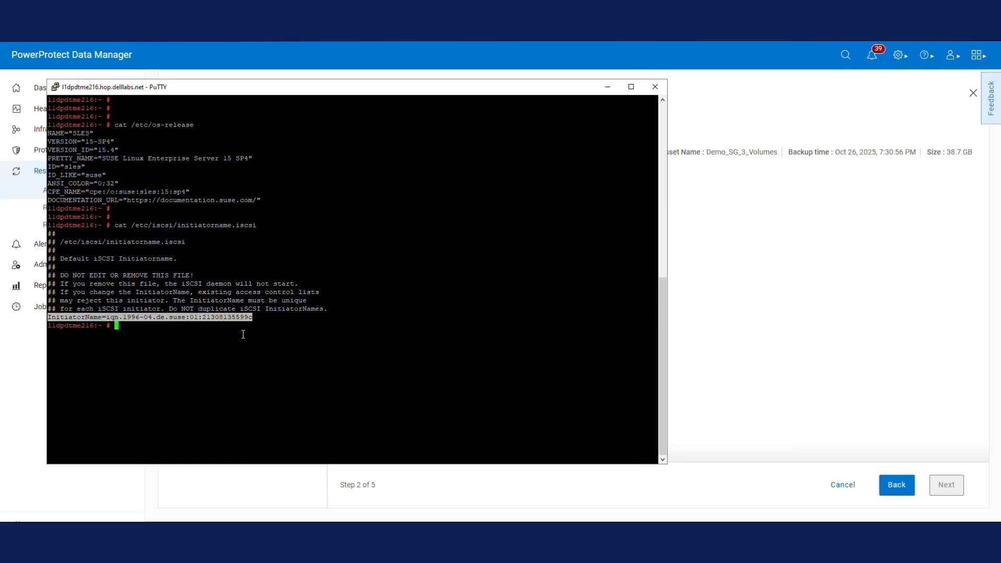
{"action": "left_click_drag", "start_coordinate": [107, 317], "coordinate": [253, 319]}
{"action": "key", "text": "ctrl+c"}
{"action": "left_click", "coordinate": [408, 286]}
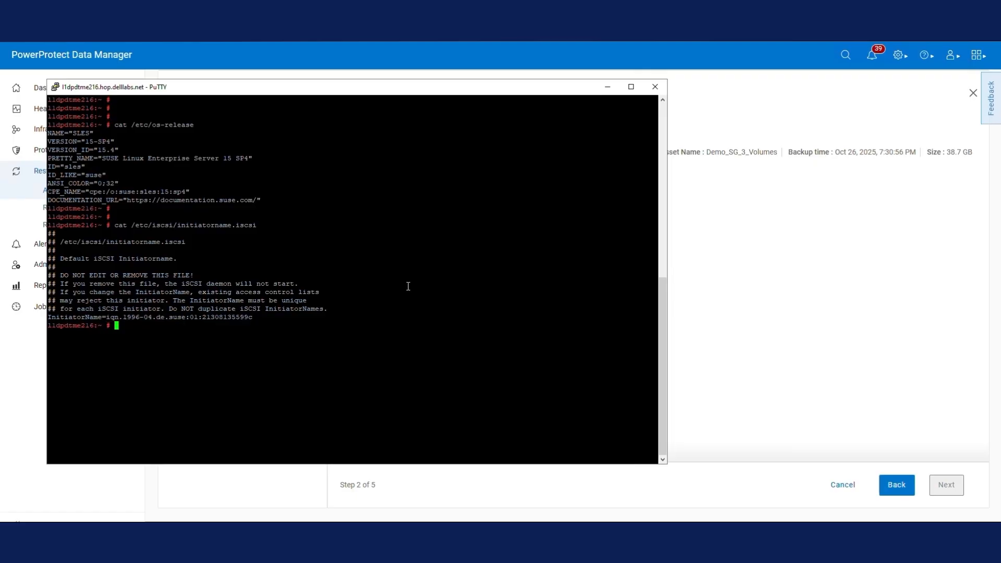
Switch back to PowerProtect Data Manager, enter the copied initiator name as the Client IQN and continue to the protection engines
{"action": "left_click", "coordinate": [749, 271]}
{"action": "left_click", "coordinate": [465, 257]}
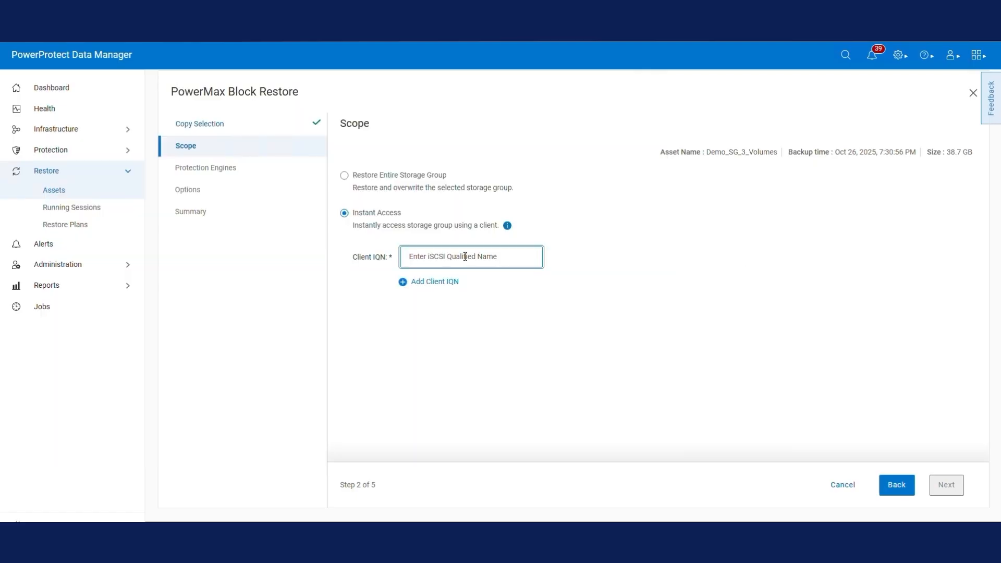
{"action": "key", "text": "ctrl+v"}
{"action": "left_click", "coordinate": [512, 328]}
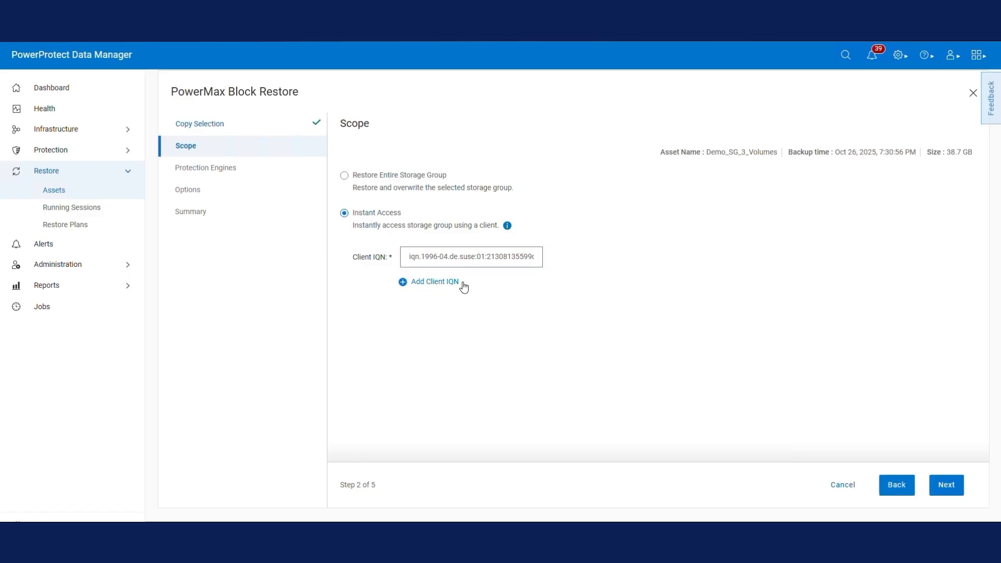
{"action": "left_click", "coordinate": [949, 487]}
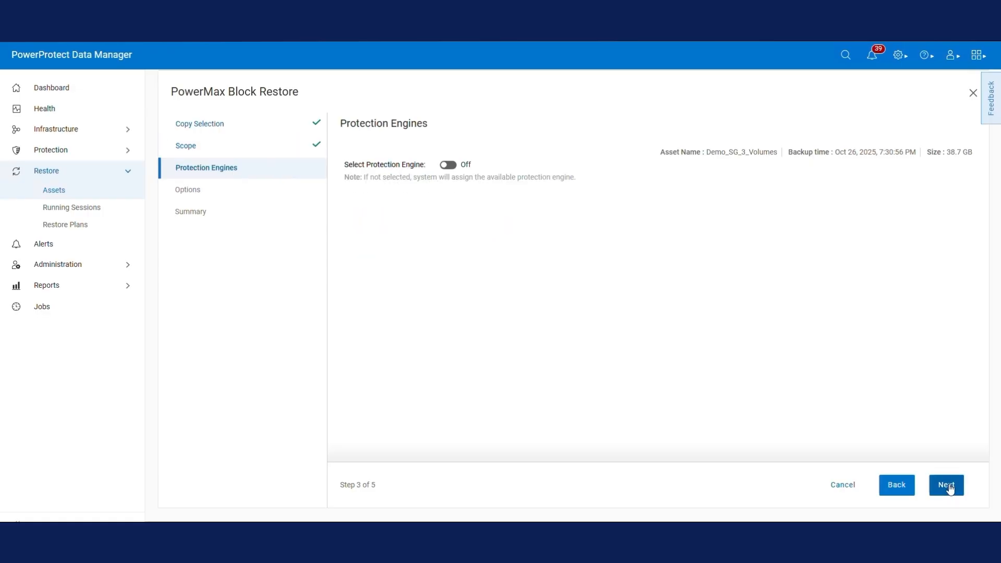
Review the selectable protection engines, leave engine selection off and troubleshooting mode disabled, and start the restore
{"action": "left_click", "coordinate": [448, 165]}
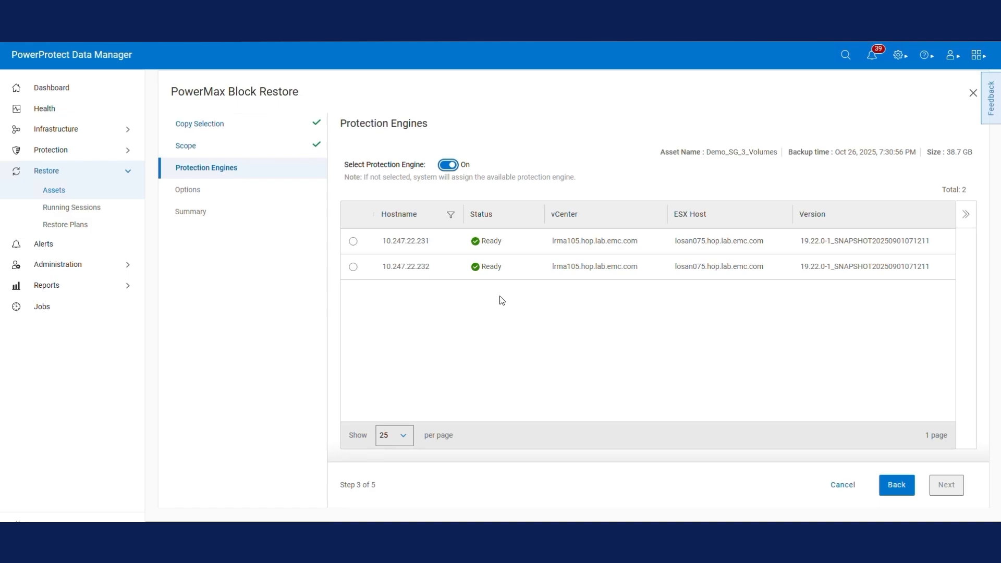
{"action": "left_click", "coordinate": [448, 166]}
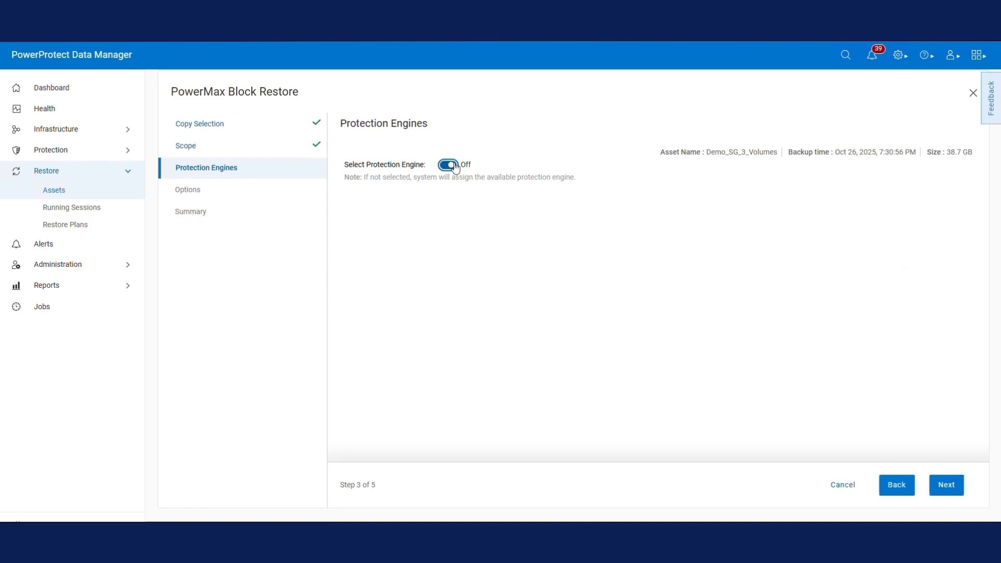
{"action": "left_click", "coordinate": [947, 487]}
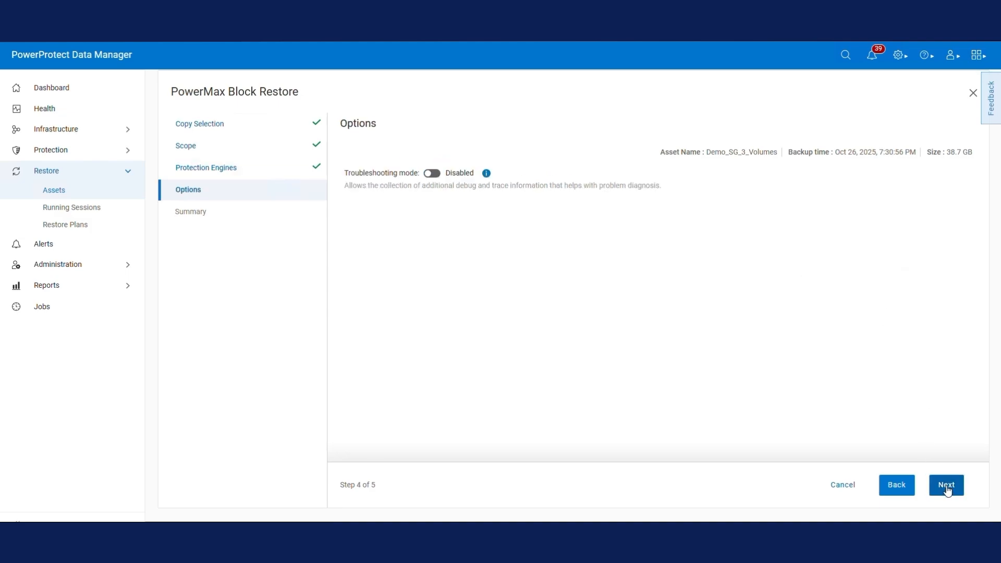
{"action": "left_click", "coordinate": [947, 486]}
{"action": "left_click", "coordinate": [947, 486]}
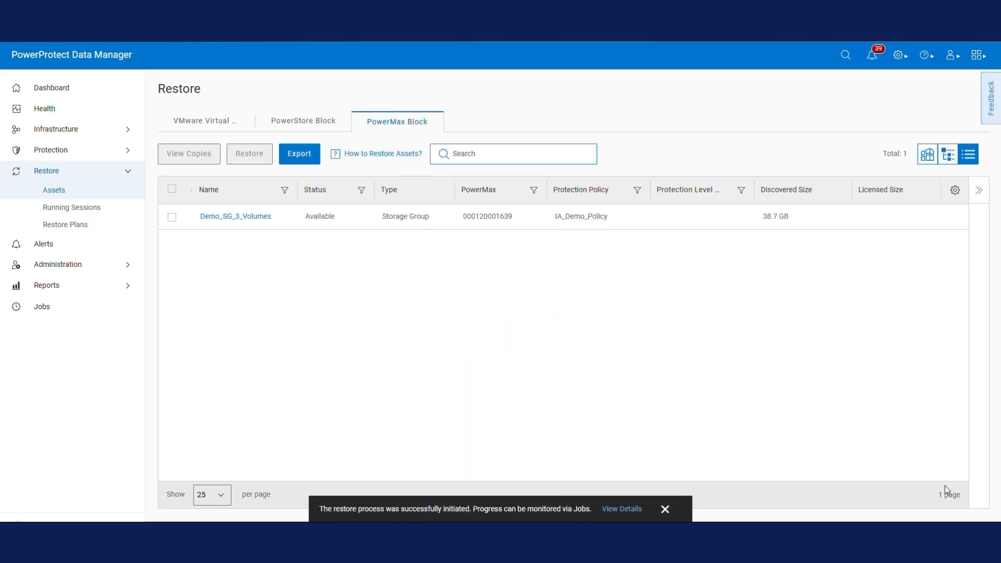
Open the queued Restore Block Volumes for Instant Access job group and select its Demo_SG_3_Volumes job
{"action": "left_click", "coordinate": [624, 509]}
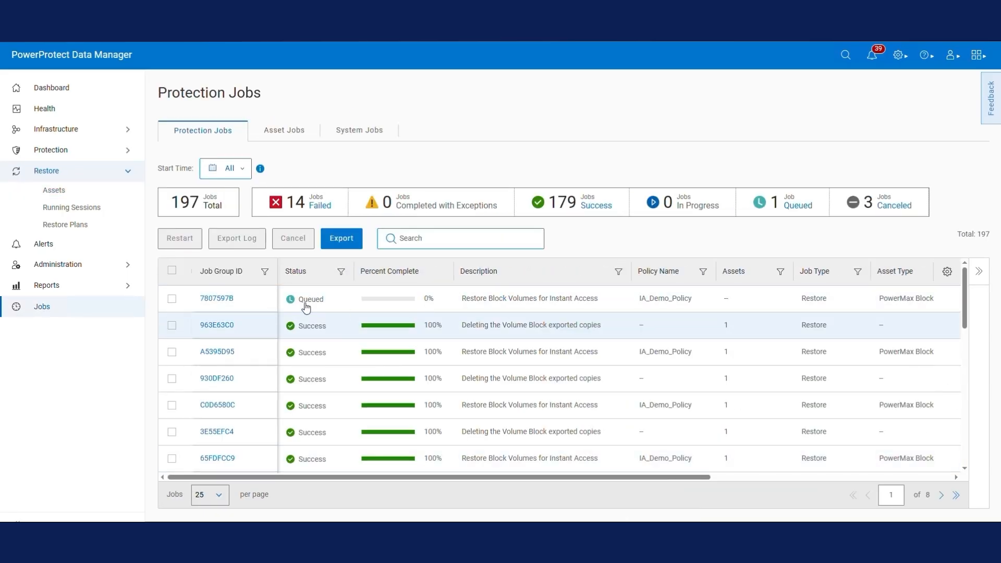
{"action": "left_click", "coordinate": [221, 302]}
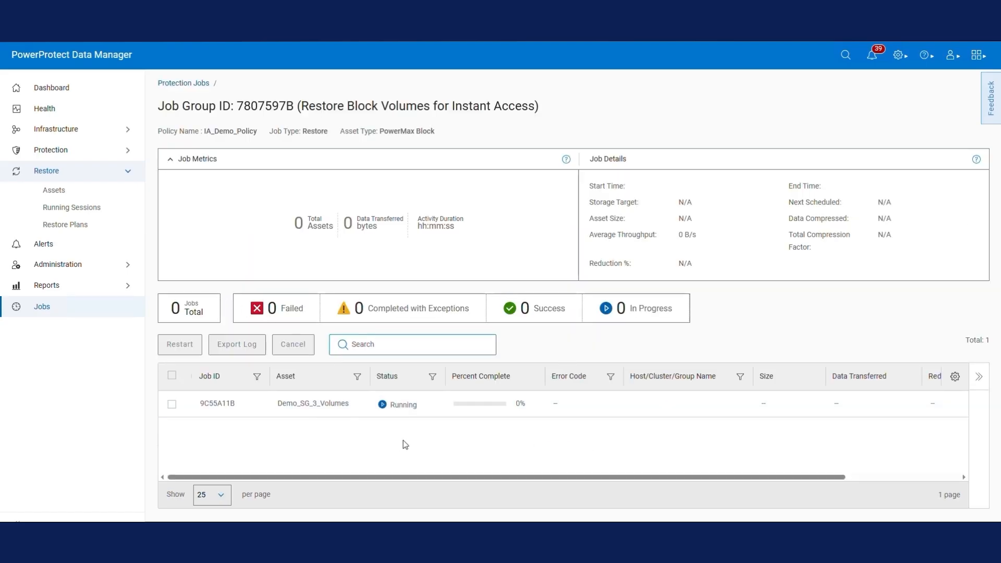
{"action": "left_click", "coordinate": [348, 413]}
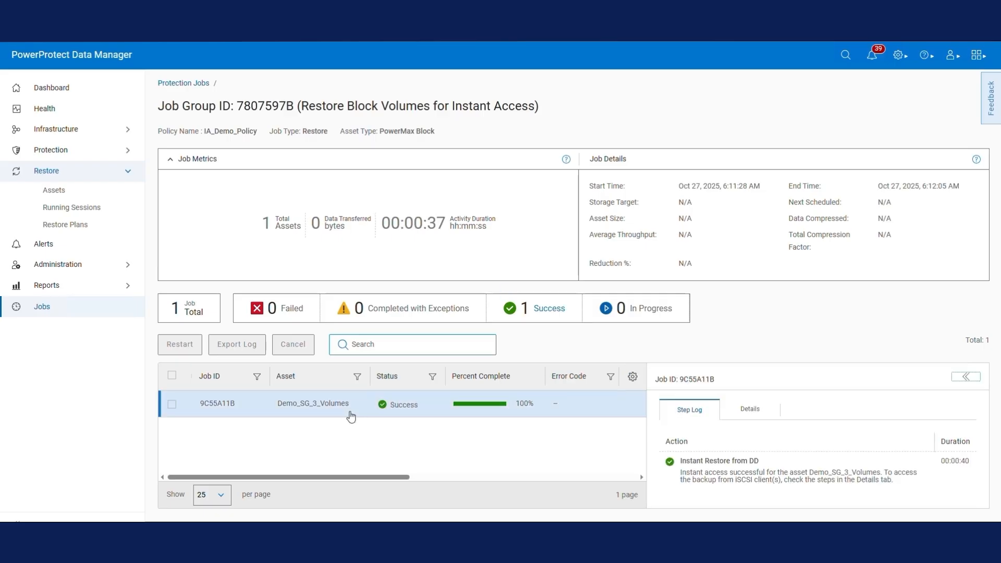
Read the restore job's details summary on iSCSI target access and highlight the iSCSI server address 10.247.22.232
{"action": "left_click", "coordinate": [751, 411]}
{"action": "scroll", "coordinate": [809, 436], "scroll_direction": "down", "scroll_amount": 3}
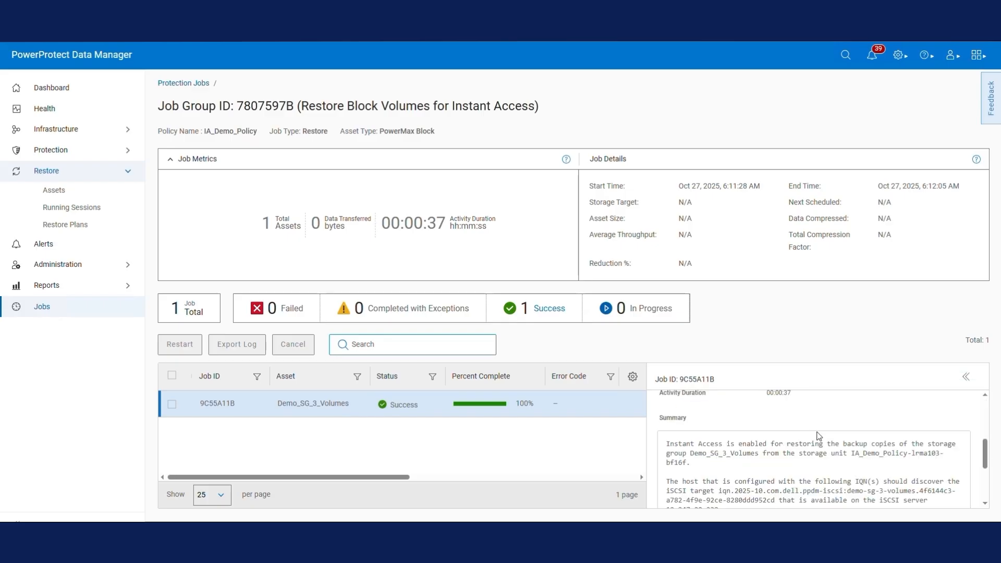
{"action": "scroll", "coordinate": [813, 438], "scroll_direction": "down", "scroll_amount": 2}
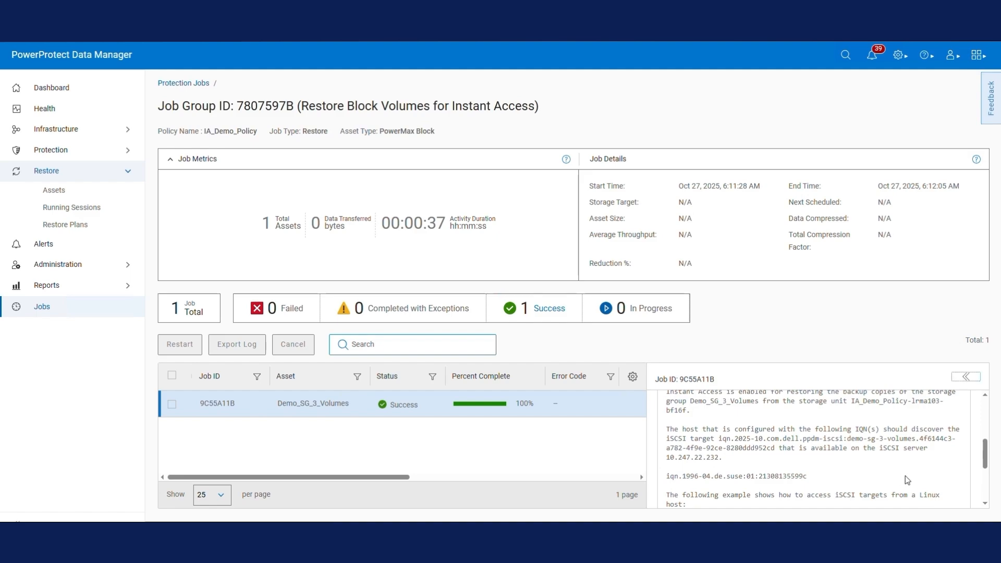
{"action": "left_click_drag", "start_coordinate": [985, 459], "coordinate": [987, 473]}
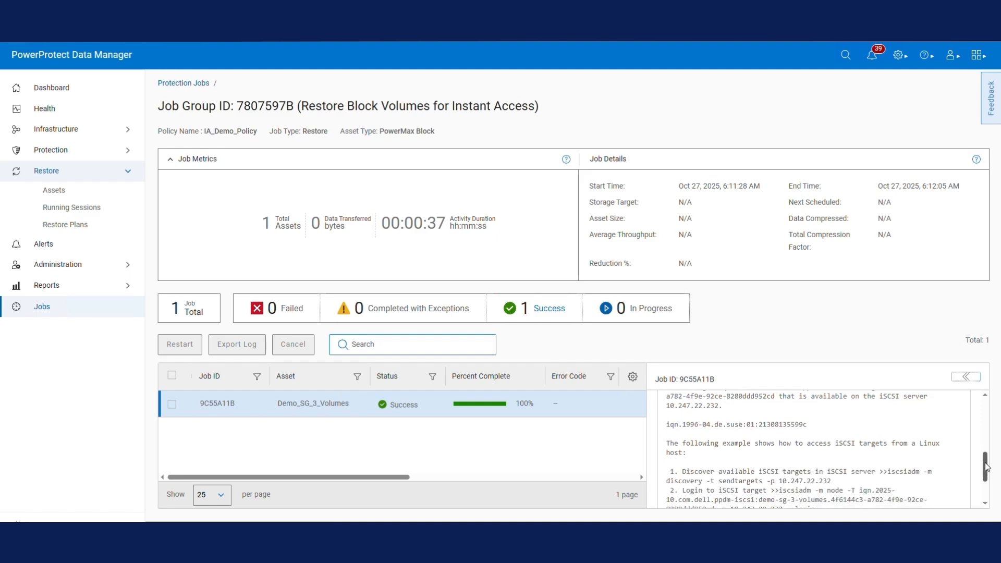
{"action": "double_click", "coordinate": [689, 406]}
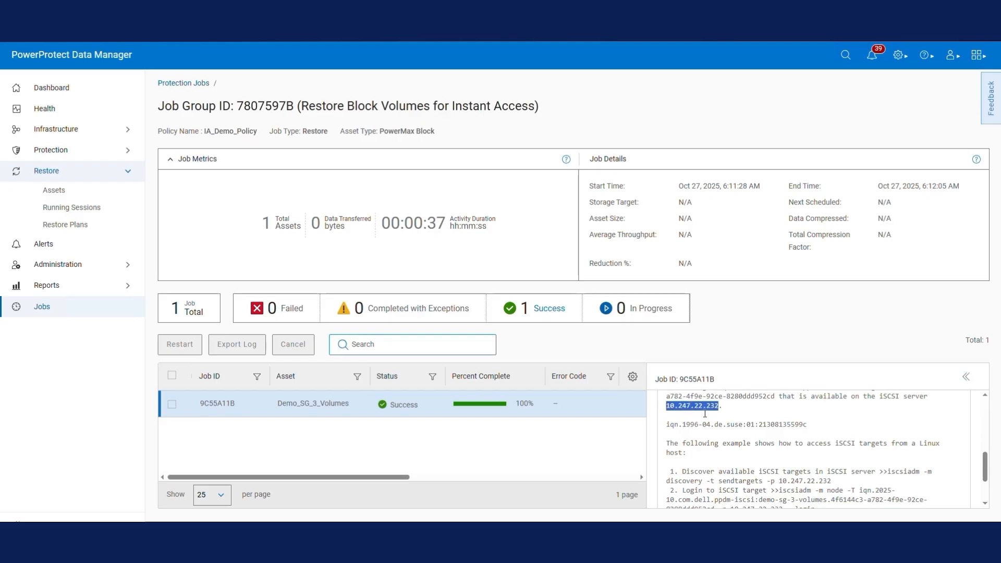
Highlight the client initiator IQN in the job details, then the example steps for accessing iSCSI targets from a Linux host
{"action": "left_click", "coordinate": [748, 416]}
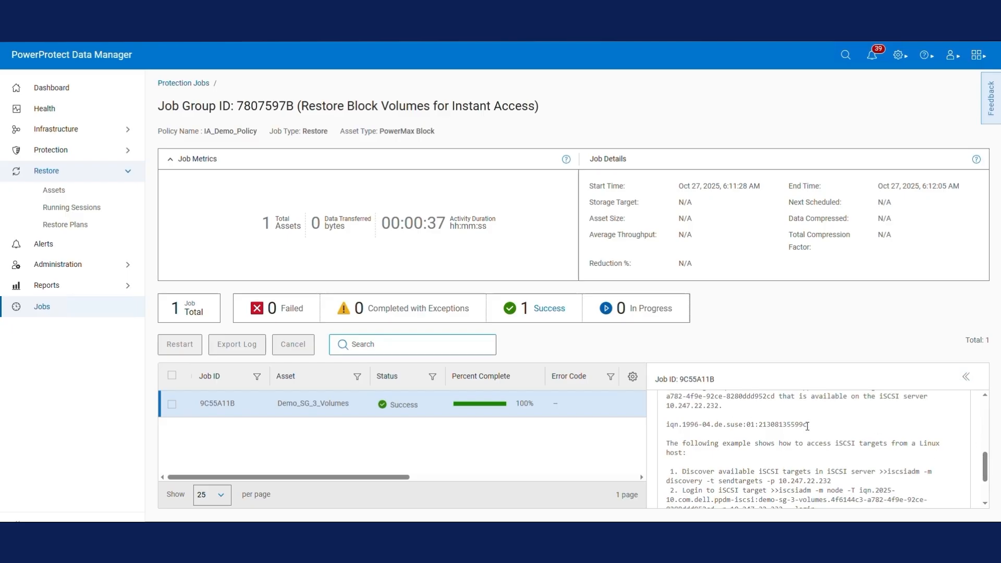
{"action": "left_click_drag", "start_coordinate": [808, 426], "coordinate": [665, 427]}
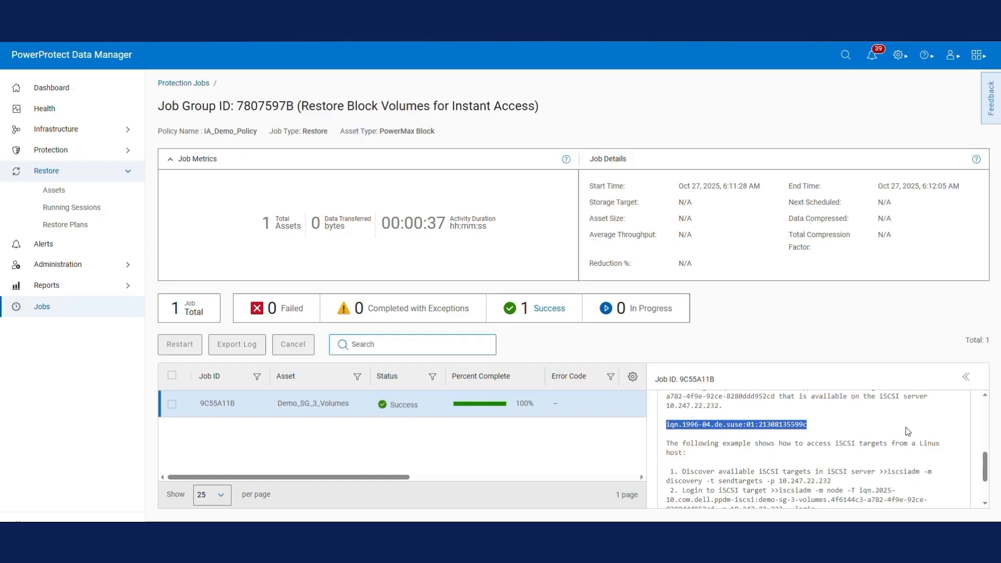
{"action": "left_click_drag", "start_coordinate": [986, 472], "coordinate": [986, 487]}
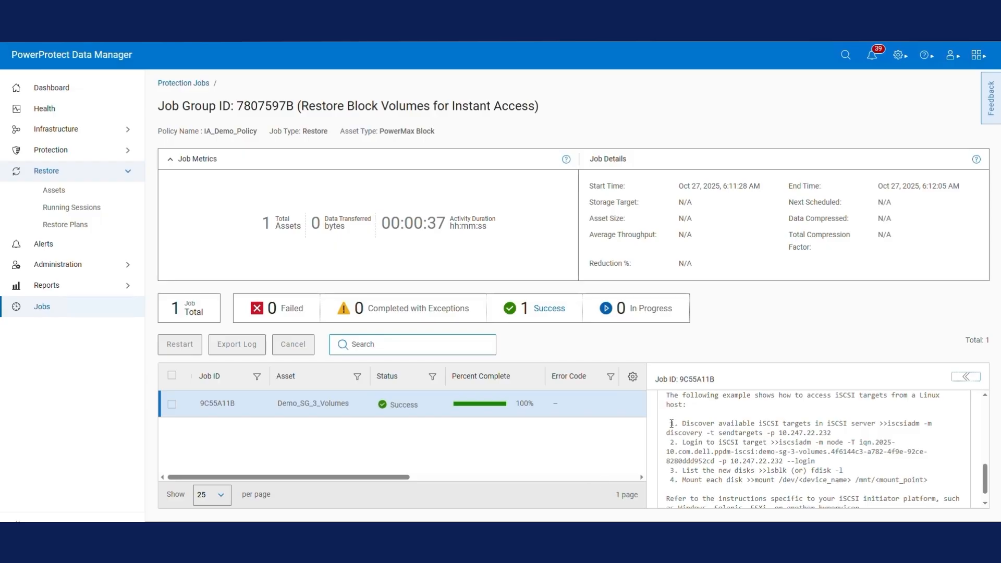
{"action": "left_click_drag", "start_coordinate": [670, 423], "coordinate": [947, 487]}
Switch to the PuTTY session on the Linux host and list its current disks with fdisk -l
{"action": "key", "text": "alt+Tab"}
{"action": "type", "text": "fdisk -l"}
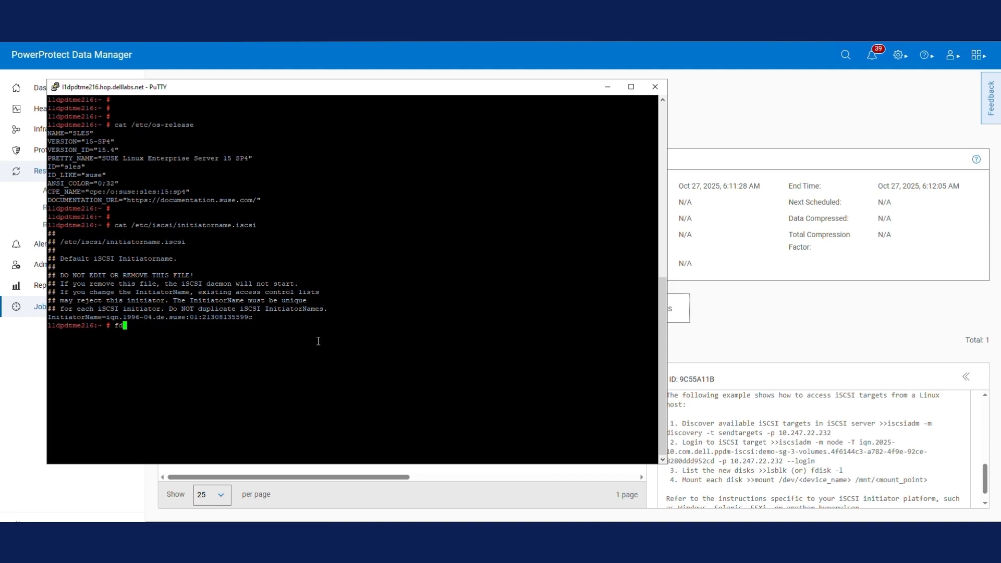
{"action": "key", "text": "Return"}
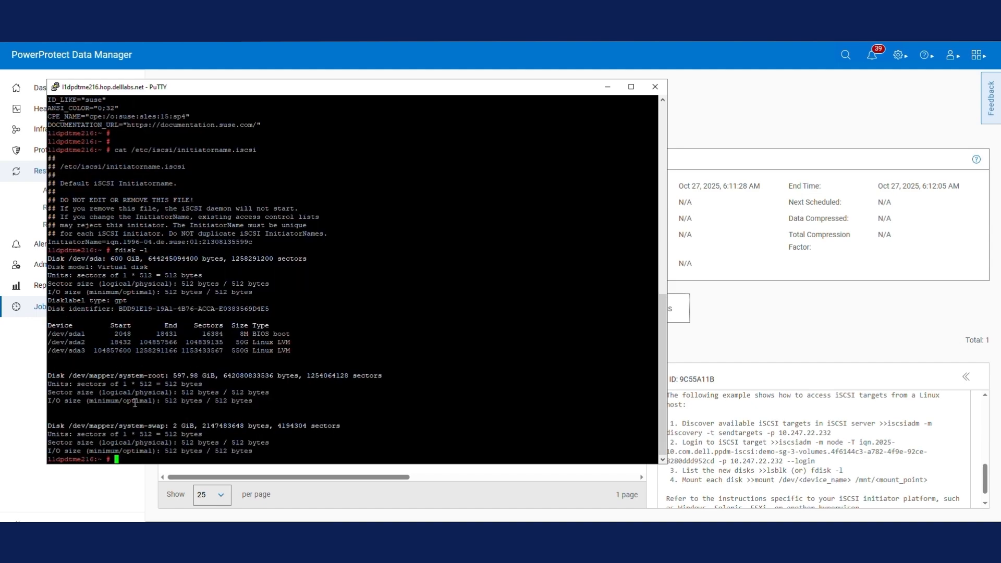
Discover the iSCSI targets on 10.247.22.232 with iscsiadm and log in to the demo-sg-3-volumes target
{"action": "key", "text": "Return"}
{"action": "key", "text": "Return"}
{"action": "key", "text": "Return"}
{"action": "right_click", "coordinate": [370, 432]}
{"action": "key", "text": "Return"}
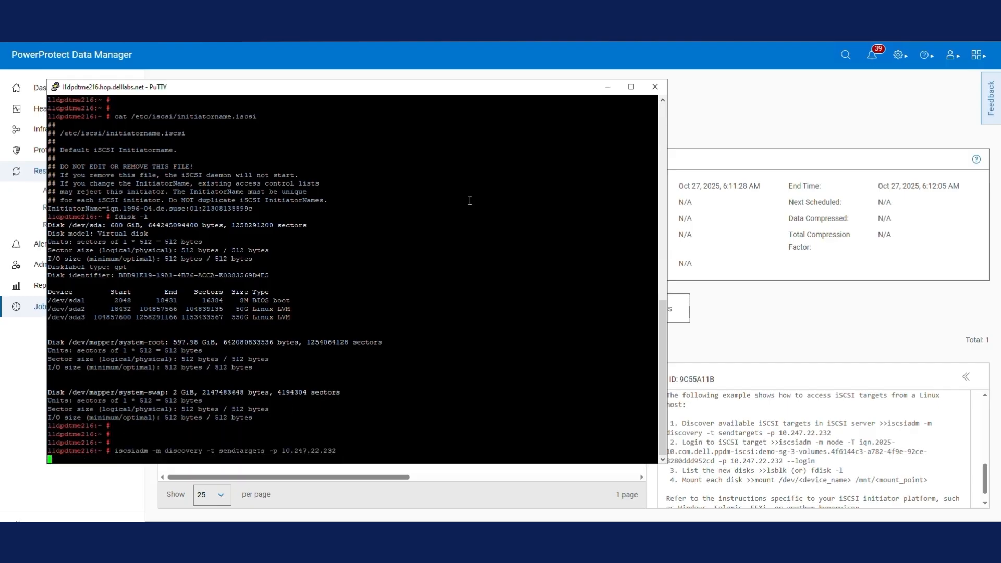
{"action": "right_click", "coordinate": [321, 259]}
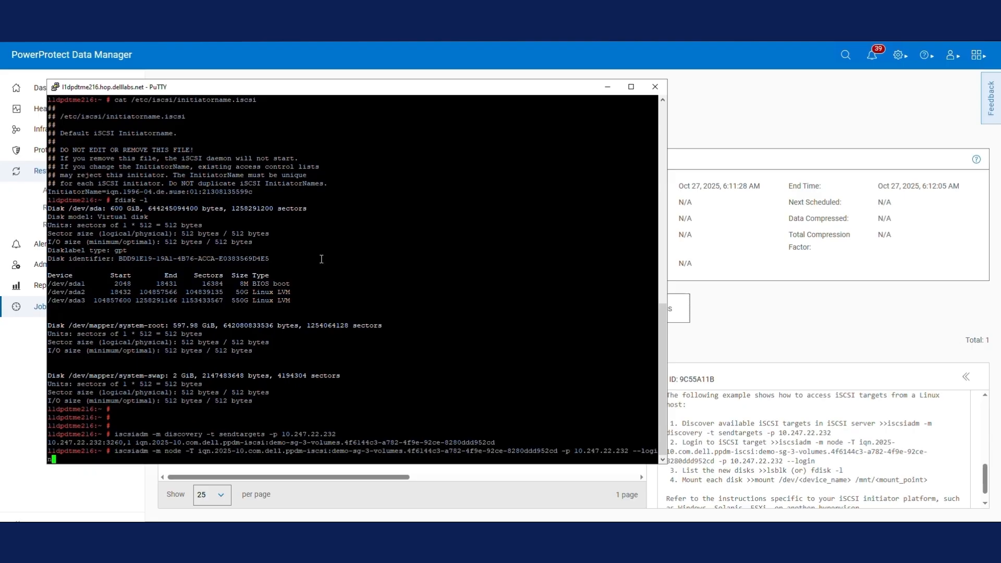
{"action": "key", "text": "Return"}
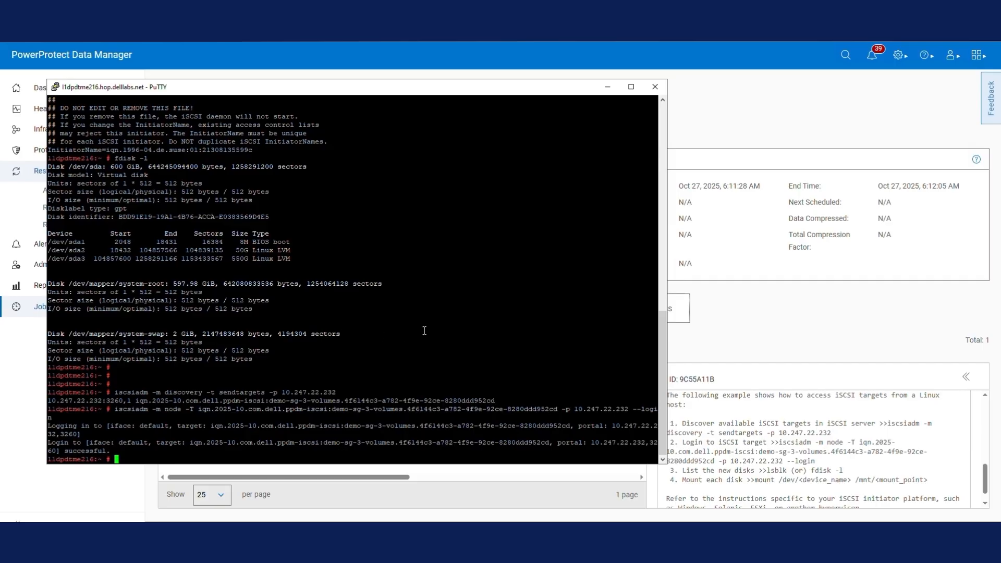
List the disks again with fdisk -l and highlight the entries for /dev/sdc, /dev/sdb and /dev/sdd
{"action": "type", "text": "fdisk -l"}
{"action": "key", "text": "Return"}
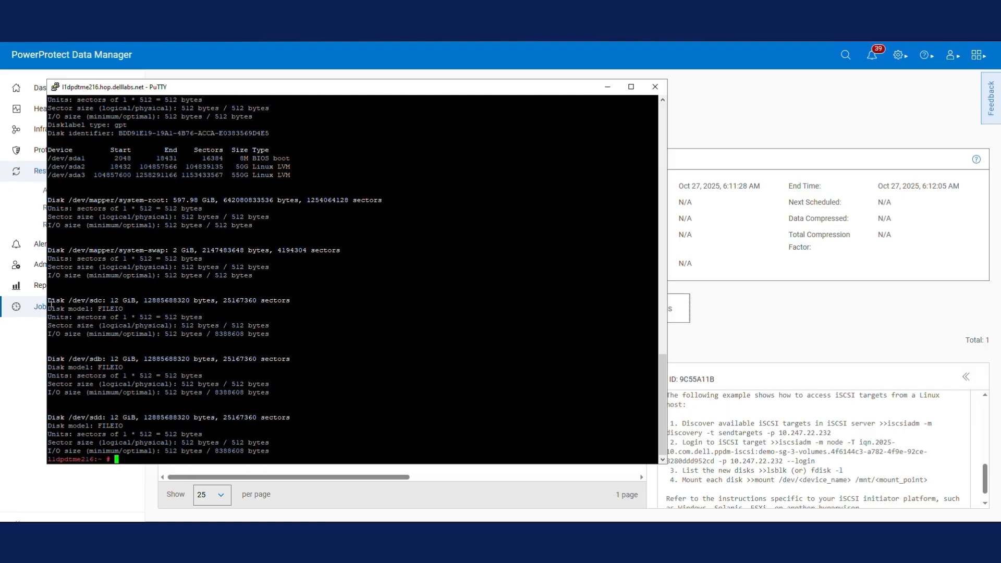
{"action": "left_click_drag", "start_coordinate": [51, 302], "coordinate": [274, 451]}
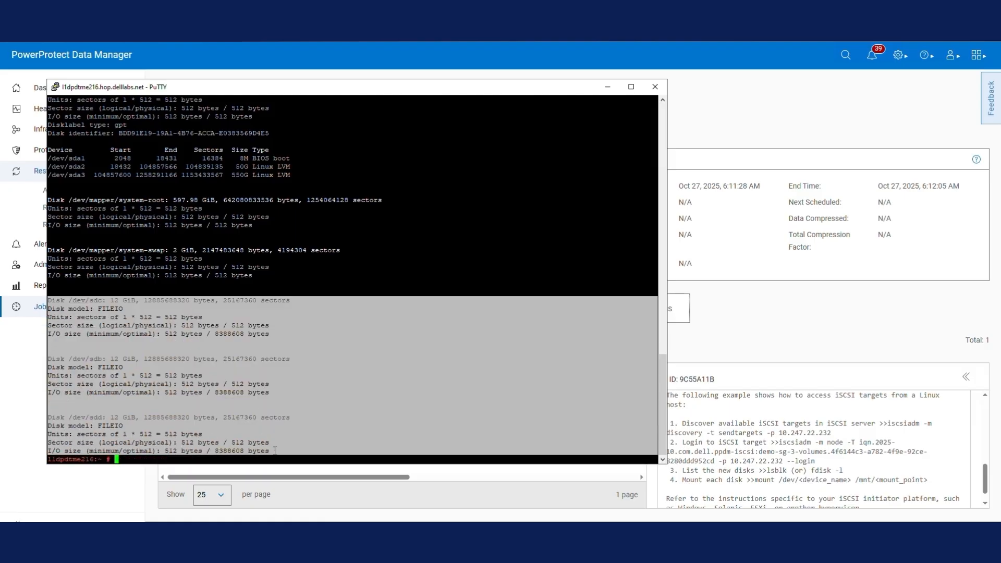
{"action": "left_click", "coordinate": [342, 278]}
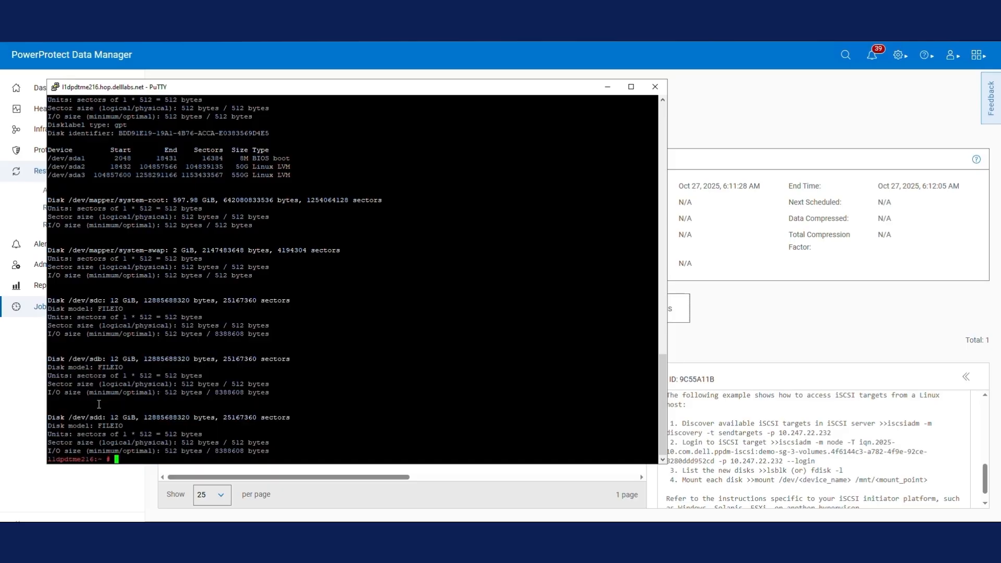
Create the mount point directory /testia and mount /dev/sdd on it
{"action": "key", "text": "Return"}
{"action": "key", "text": "Return"}
{"action": "type", "text": "mkdir /test"}
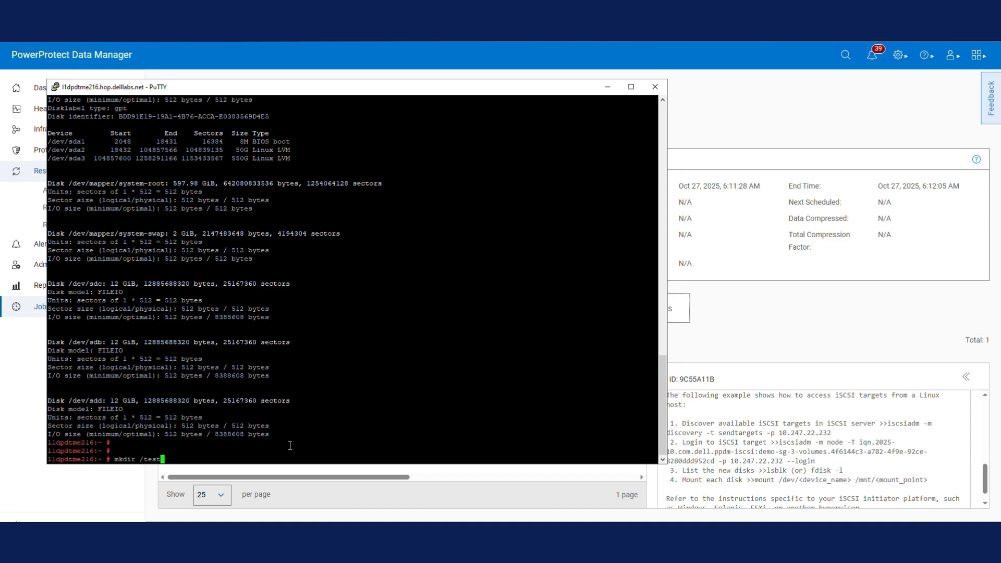
{"action": "type", "text": "ia"}
{"action": "key", "text": "Return"}
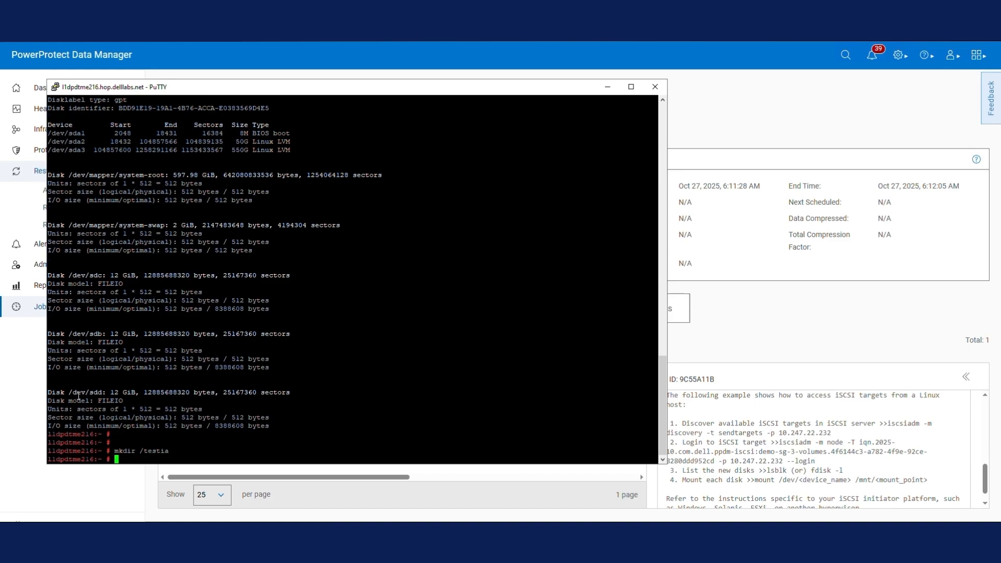
{"action": "type", "text": "mount /dev/sdd /testia/"}
{"action": "key", "text": "Return"}
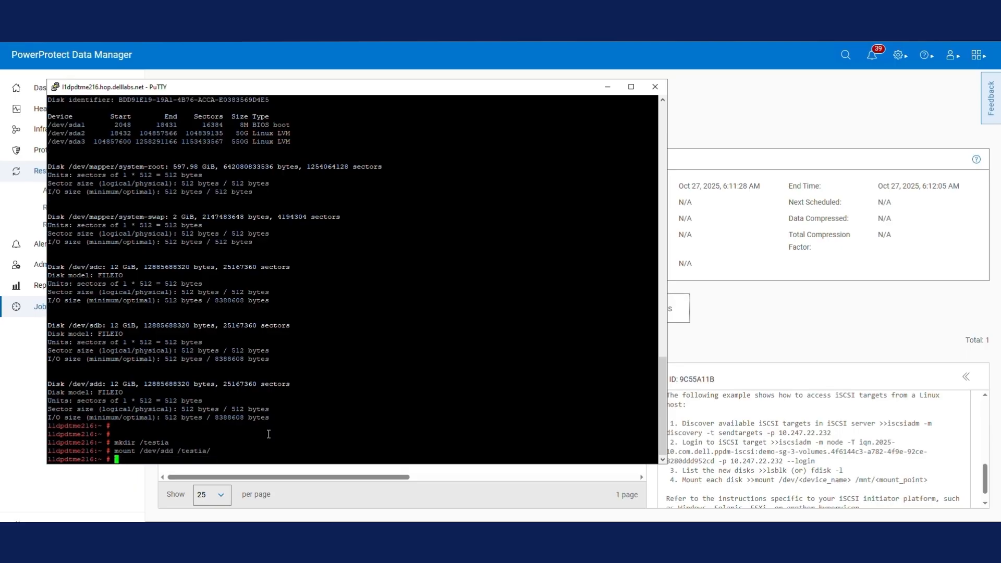
Change to the /testia directory and list its contents with ls -lrt
{"action": "type", "text": "cd /testia/"}
{"action": "key", "text": "Return"}
{"action": "type", "text": "ls -l"}
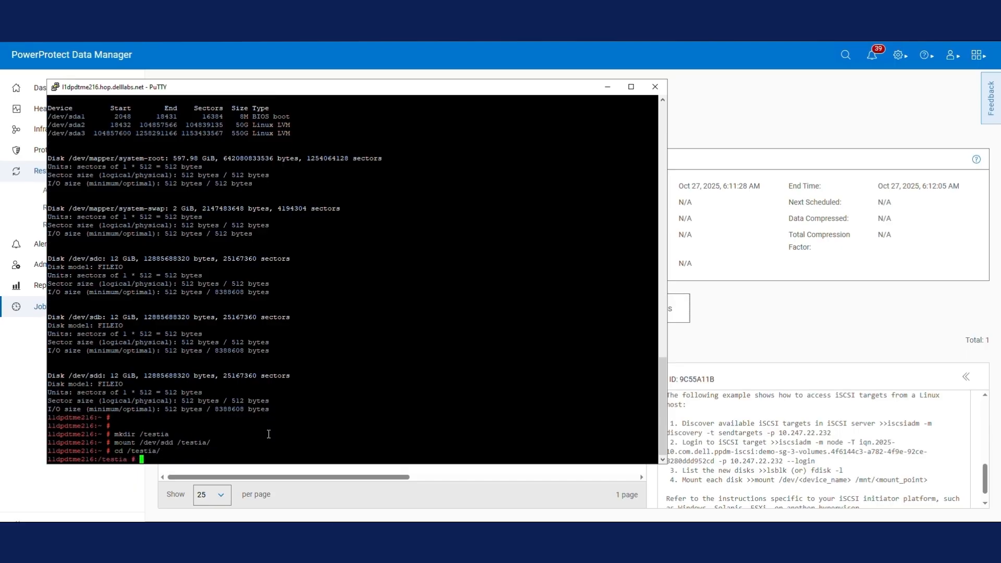
{"action": "type", "text": "rt"}
{"action": "key", "text": "Return"}
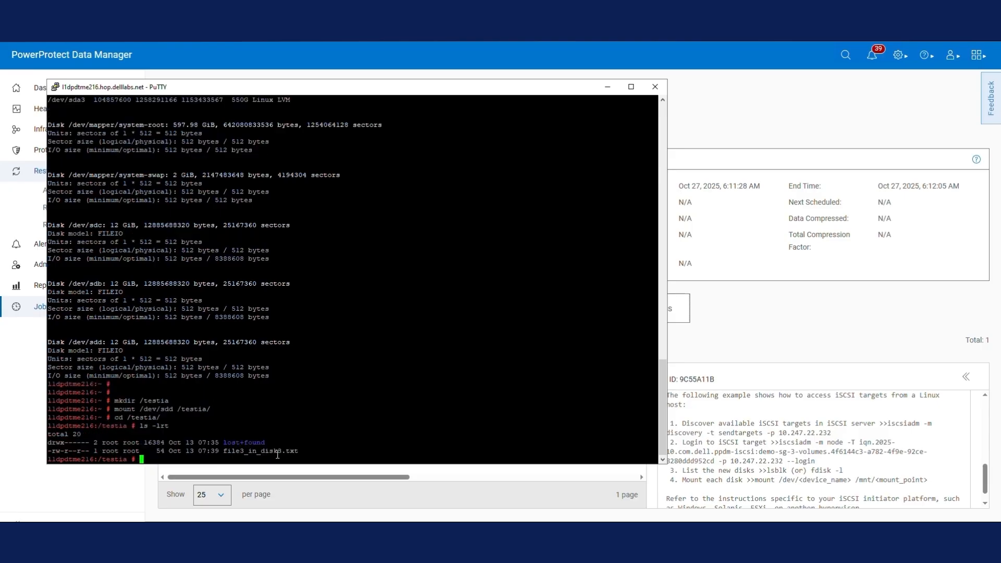
View file3_in_disk3.txt in vi and quit the editor without saving
{"action": "double_click", "coordinate": [278, 451]}
{"action": "type", "text": "vi"}
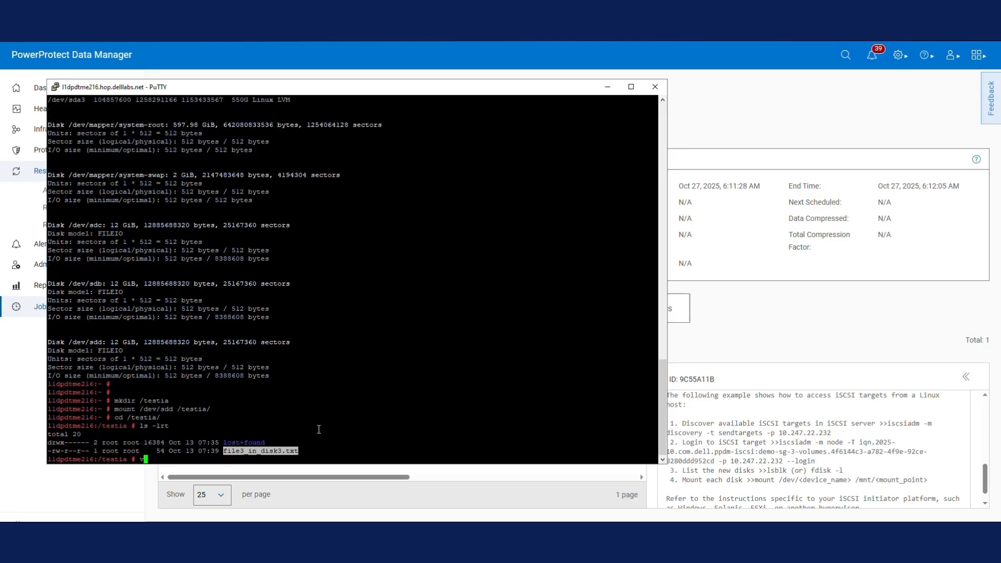
{"action": "right_click", "coordinate": [319, 429]}
{"action": "key", "text": "Return"}
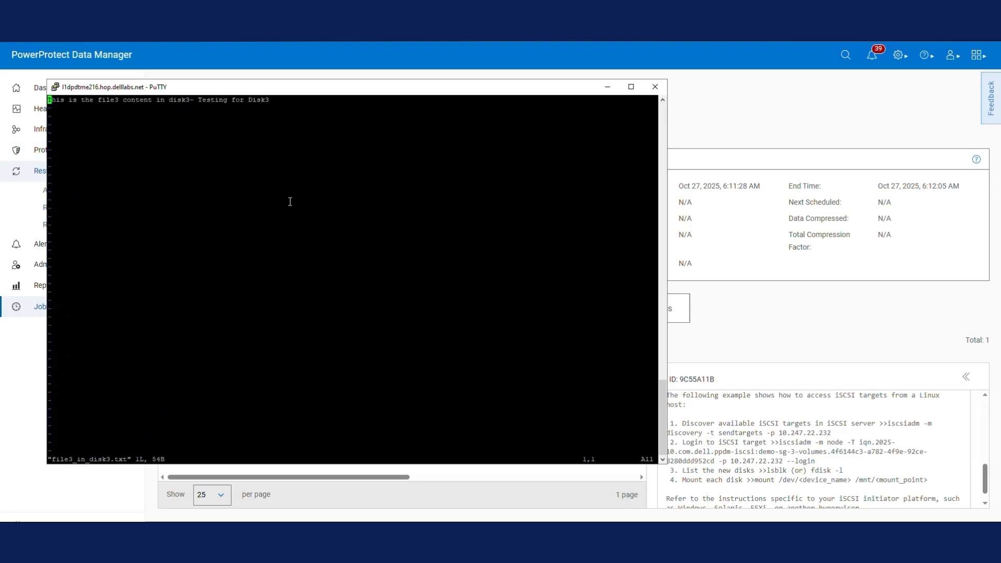
{"action": "type", "text": ":q!"}
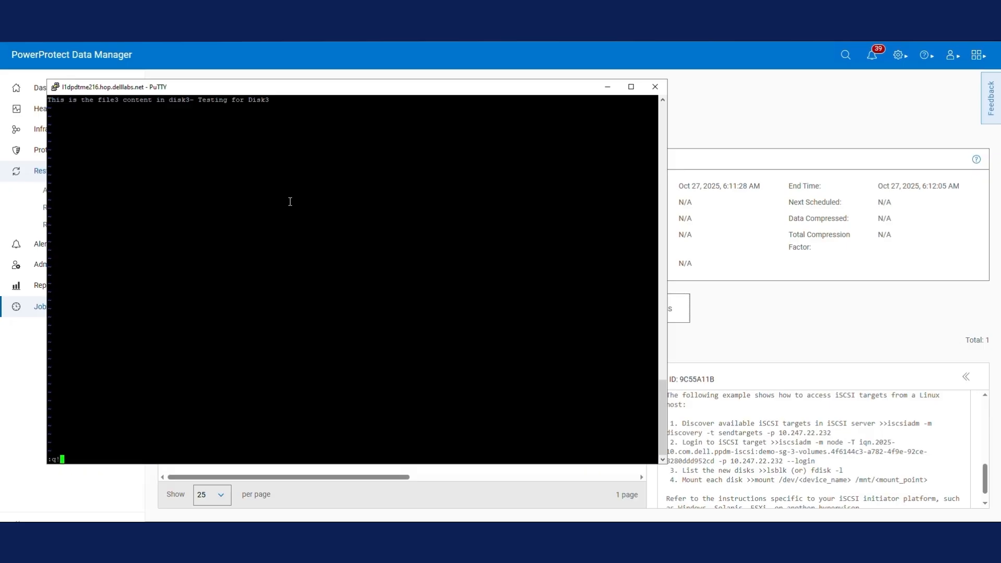
{"action": "key", "text": "Return"}
{"action": "key", "text": "Return"}
{"action": "key", "text": "Return"}
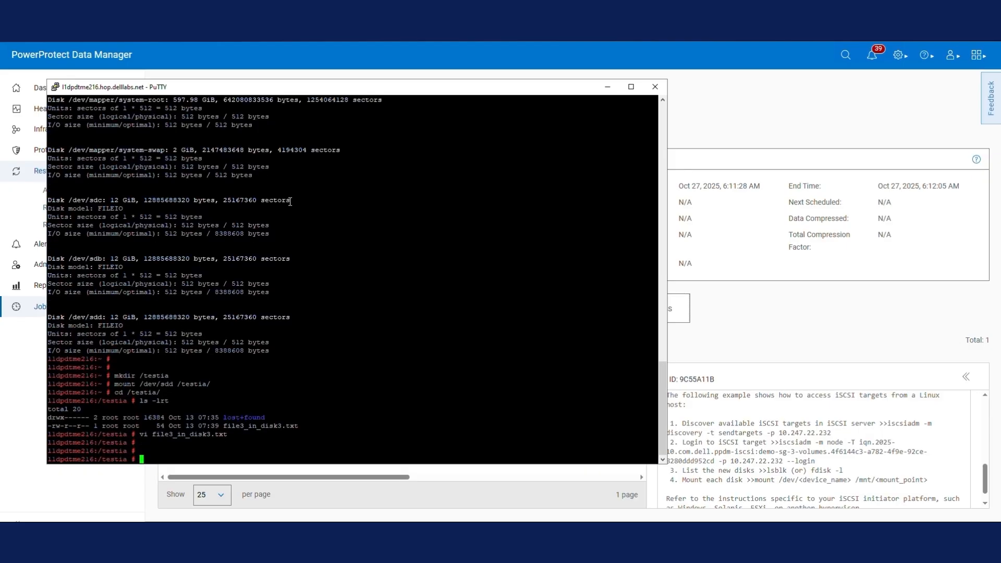
Switch back to PowerProtect Data Manager and show the PowerMax Block running sessions with the Demo_SG_3_Volumes entry
{"action": "left_click", "coordinate": [783, 121]}
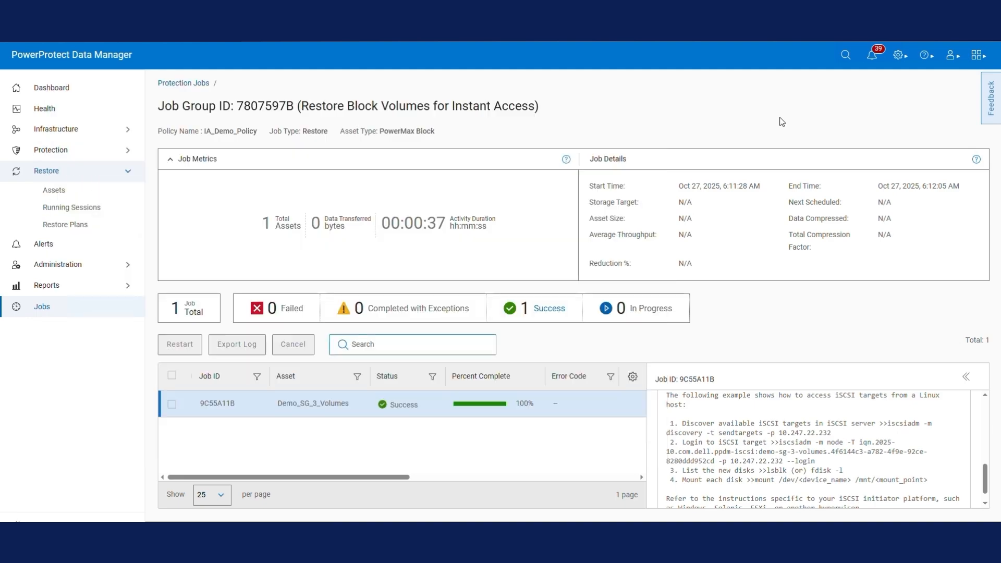
{"action": "left_click", "coordinate": [99, 210]}
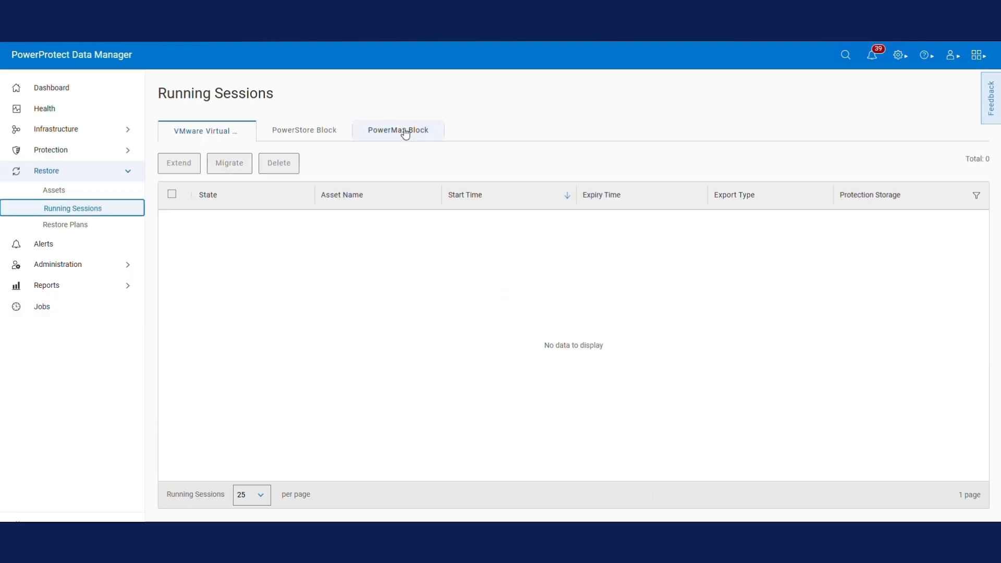
{"action": "left_click", "coordinate": [409, 131]}
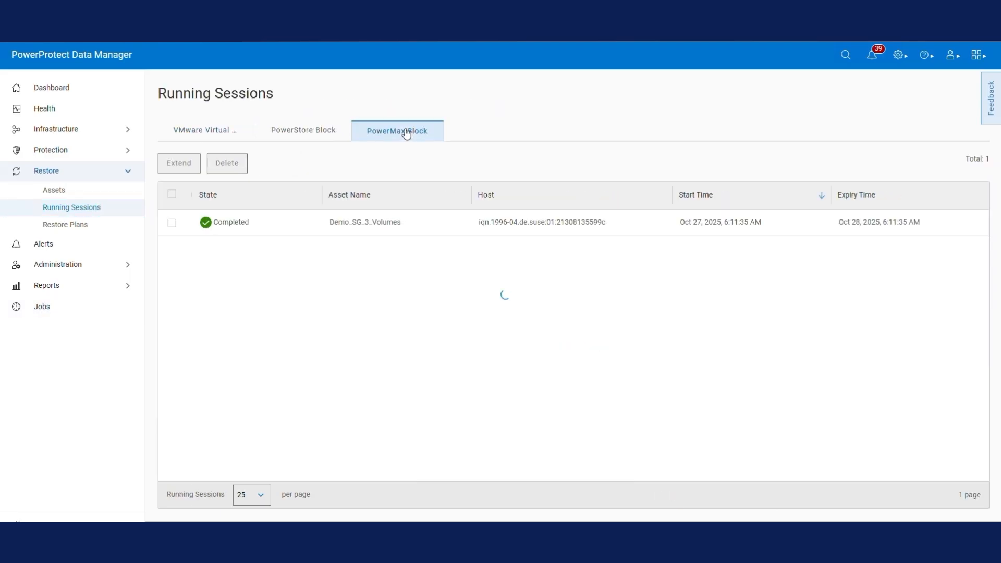
{"action": "left_click", "coordinate": [298, 230]}
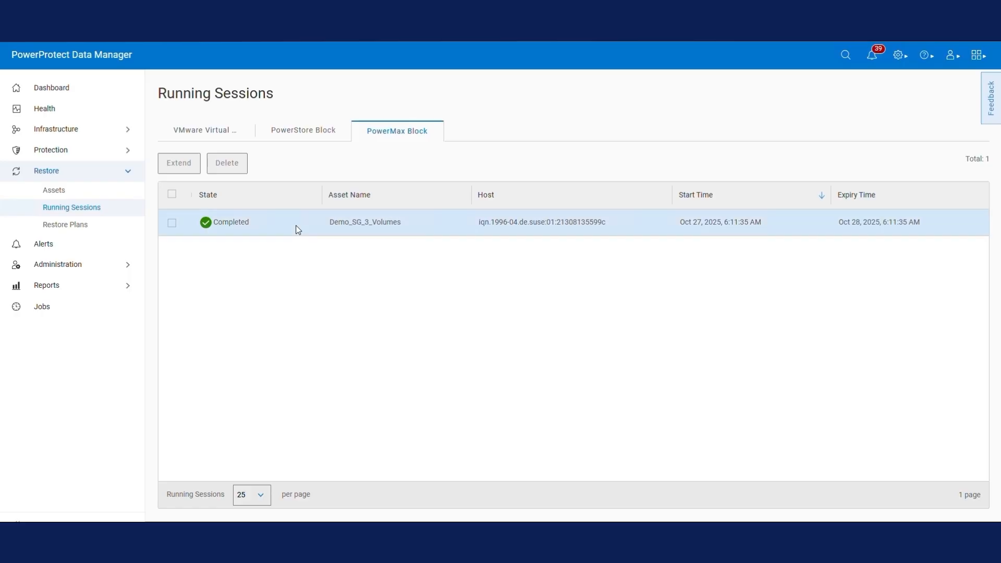
Extend the Demo_SG_3_Volumes Instant Access session using the Days option so it expires on Oct 31, 2025, and save
{"action": "left_click", "coordinate": [172, 224]}
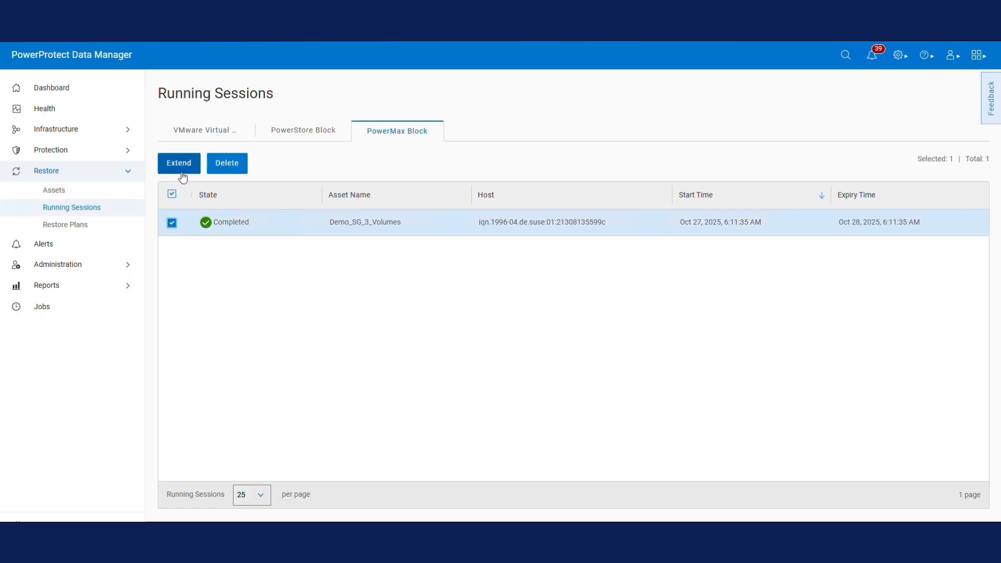
{"action": "left_click", "coordinate": [181, 173]}
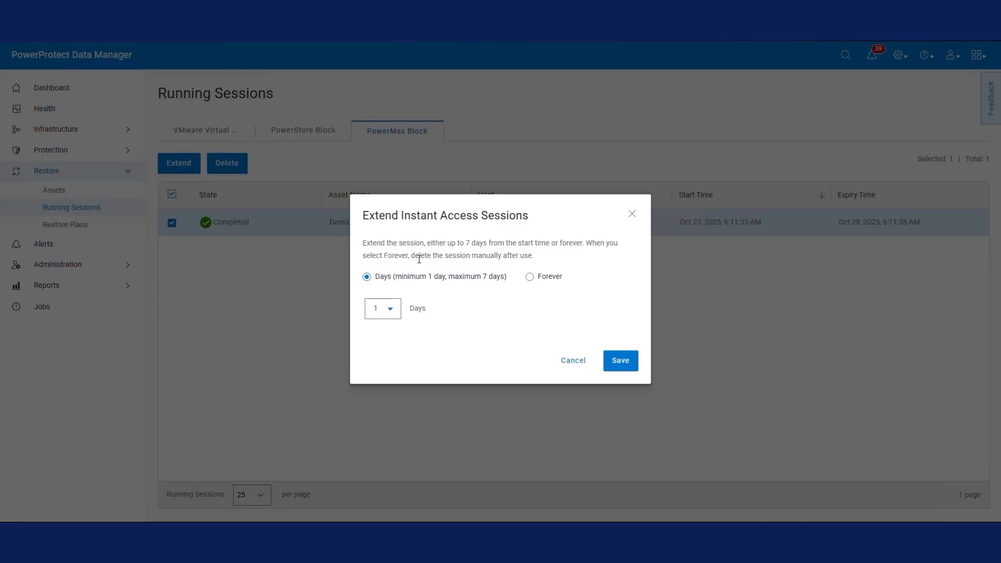
{"action": "left_click", "coordinate": [397, 311]}
{"action": "left_click", "coordinate": [362, 277]}
{"action": "left_click", "coordinate": [530, 279]}
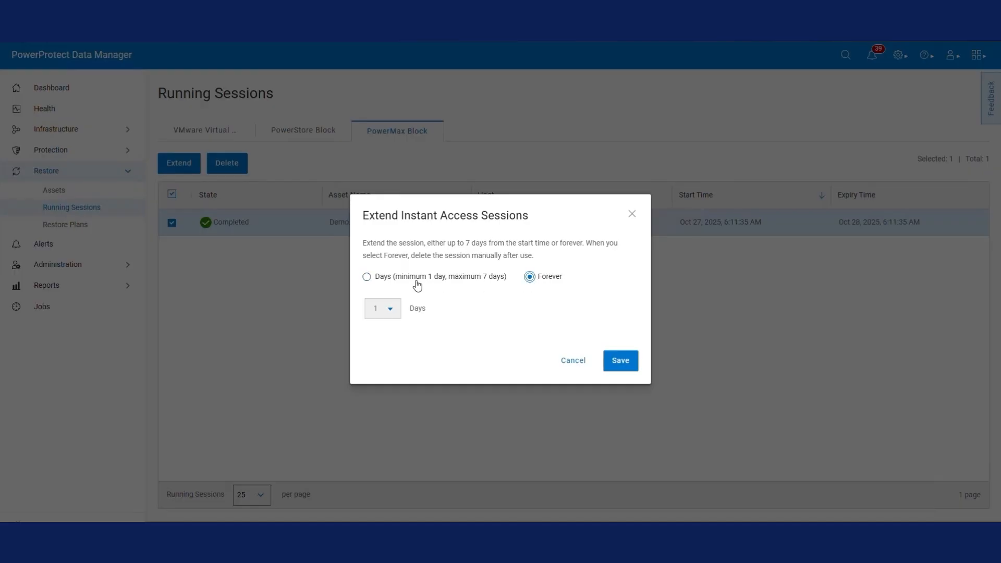
{"action": "left_click", "coordinate": [392, 282]}
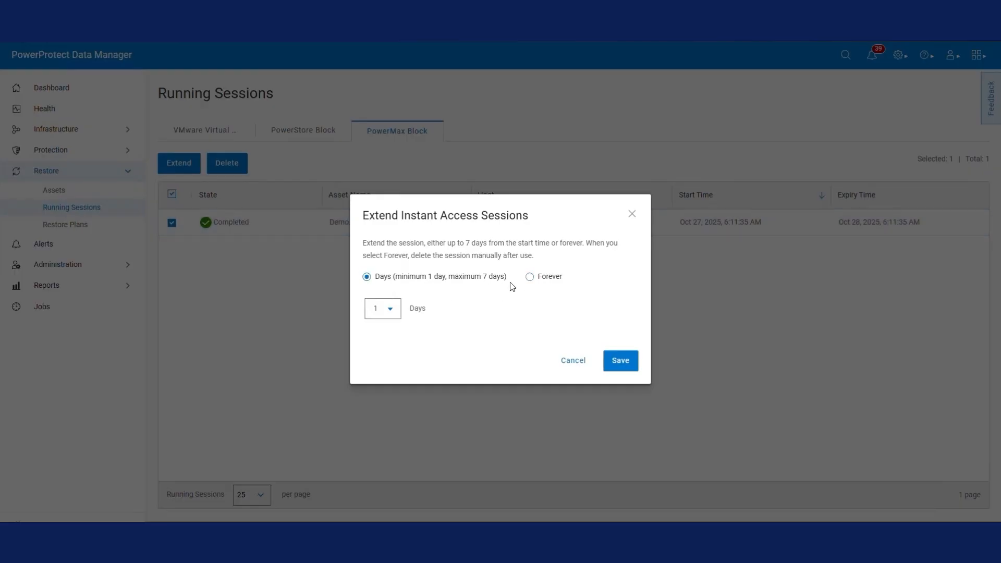
{"action": "left_click", "coordinate": [391, 310]}
{"action": "left_click", "coordinate": [388, 353]}
{"action": "left_click", "coordinate": [620, 360]}
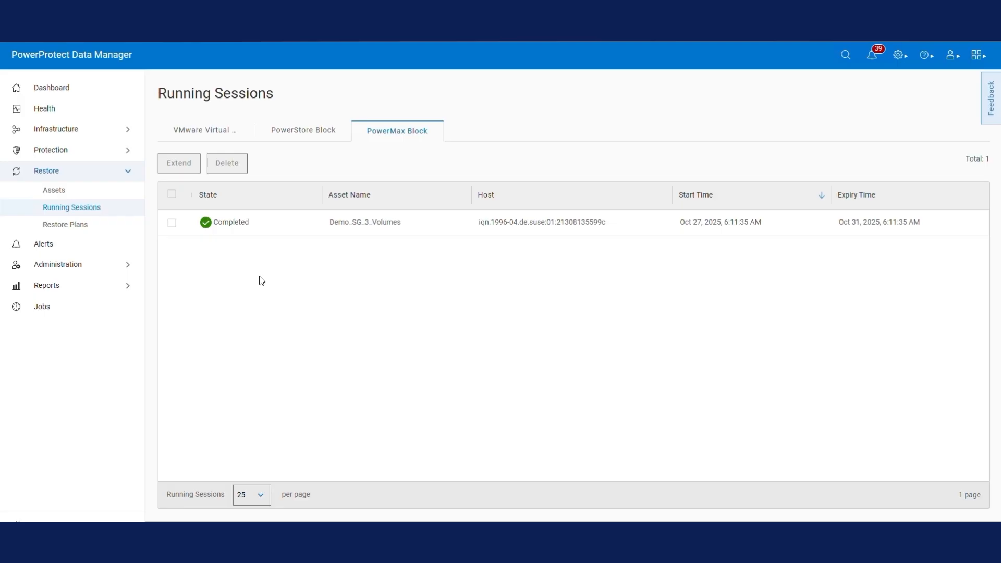
Delete the Demo_SG_3_Volumes Instant Access session and confirm the deletion
{"action": "left_click", "coordinate": [173, 223]}
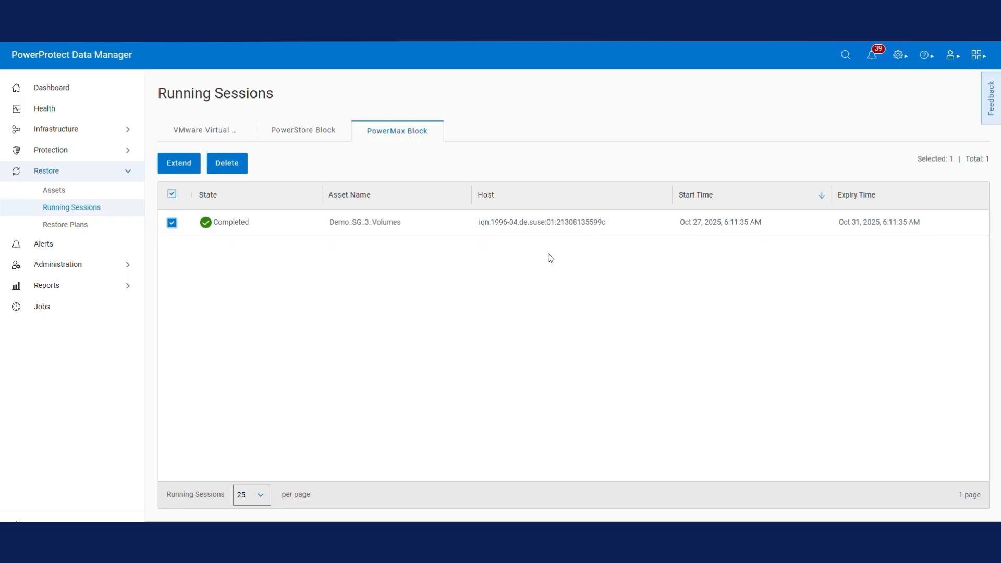
{"action": "left_click", "coordinate": [226, 162]}
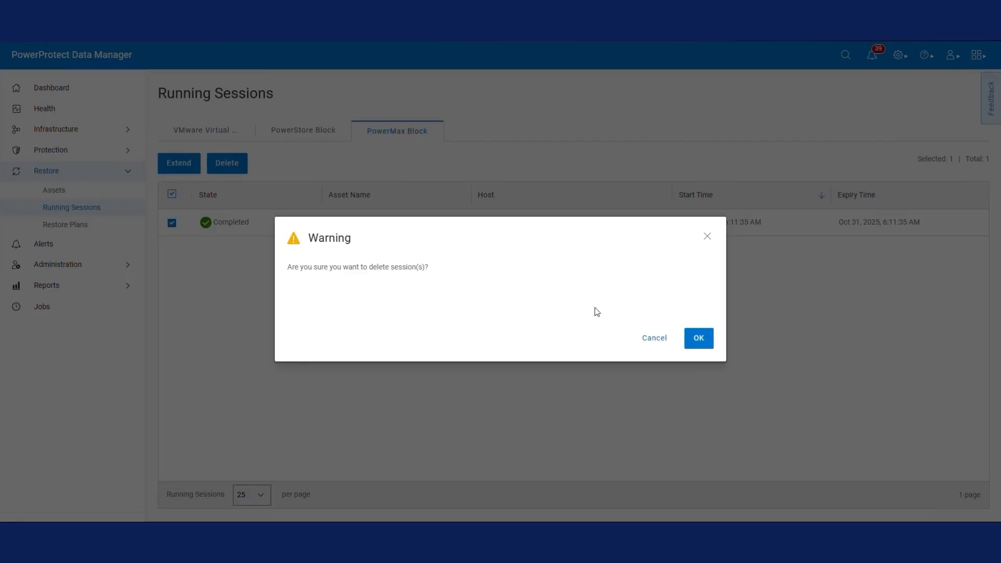
{"action": "left_click", "coordinate": [699, 338]}
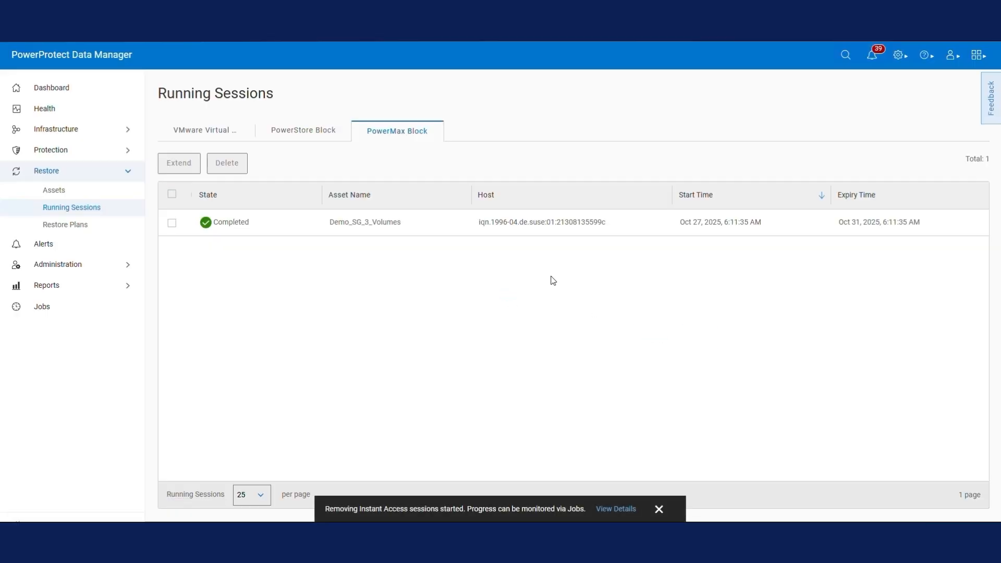
Open the queued job group for deleting the Volume Block exported copies and review its Demo_SG_3_Volumes job's step log and details
{"action": "left_click", "coordinate": [616, 509]}
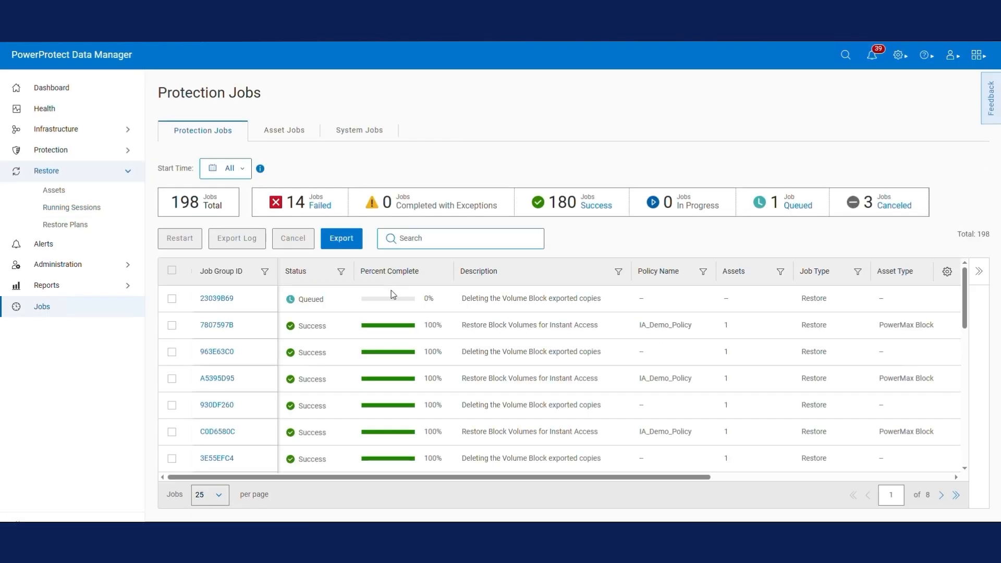
{"action": "left_click", "coordinate": [217, 301]}
{"action": "left_click", "coordinate": [436, 412]}
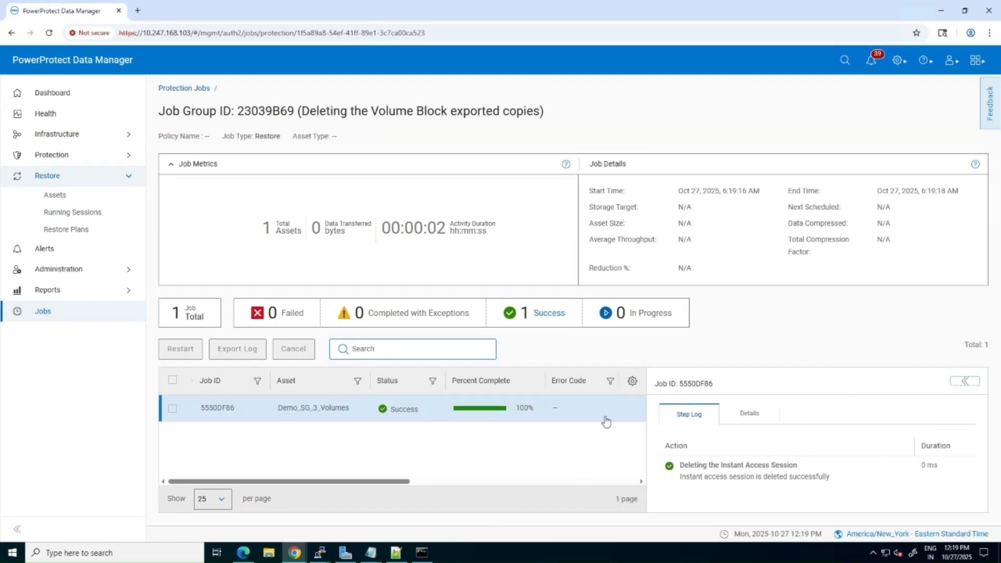
{"action": "left_click", "coordinate": [759, 412]}
{"action": "left_click", "coordinate": [708, 417]}
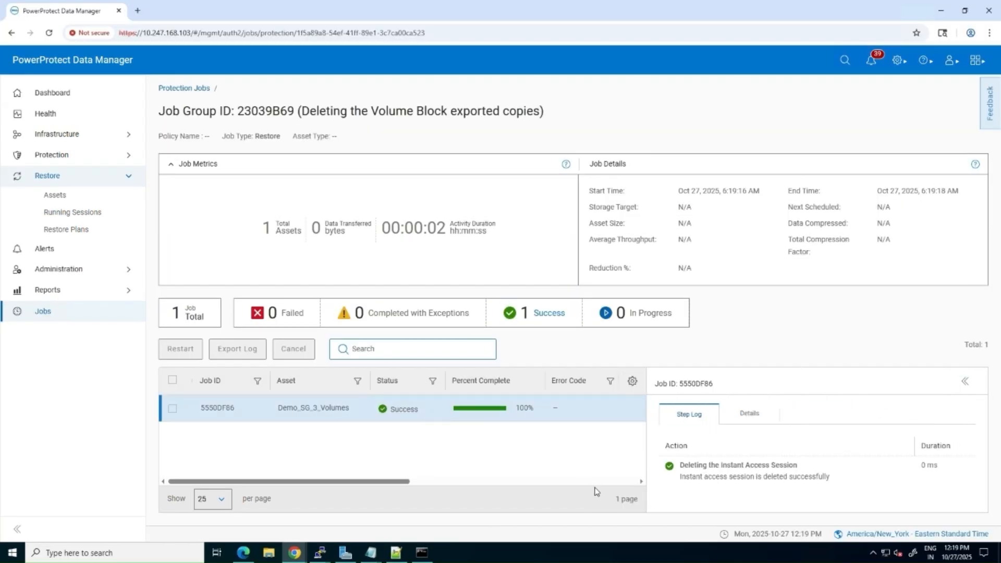